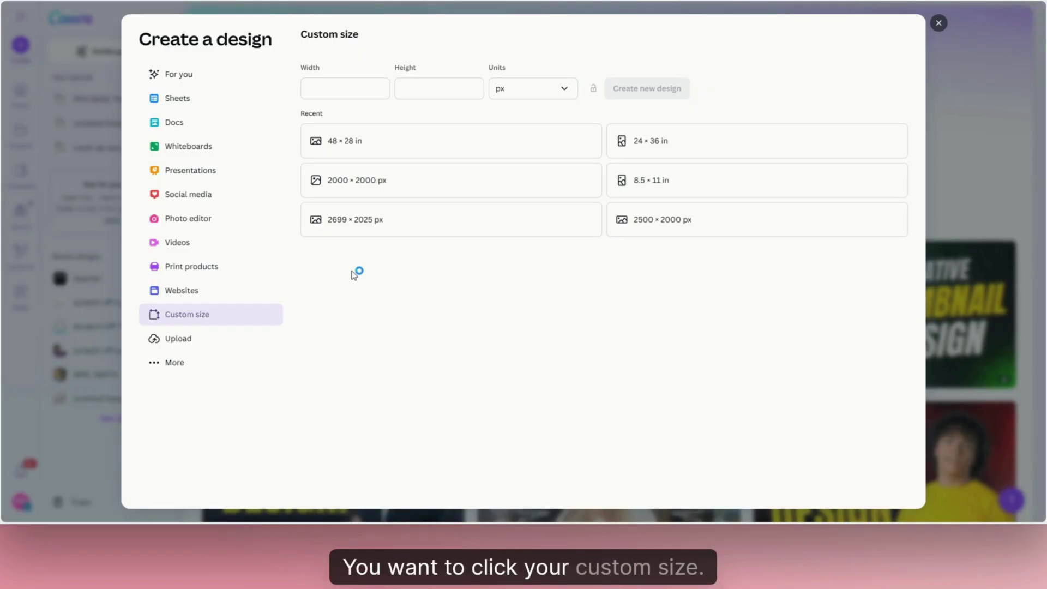
# Create a blank 2000 × 2000 px design and search the elements for "black afro woman".
pyautogui.click(343, 184)
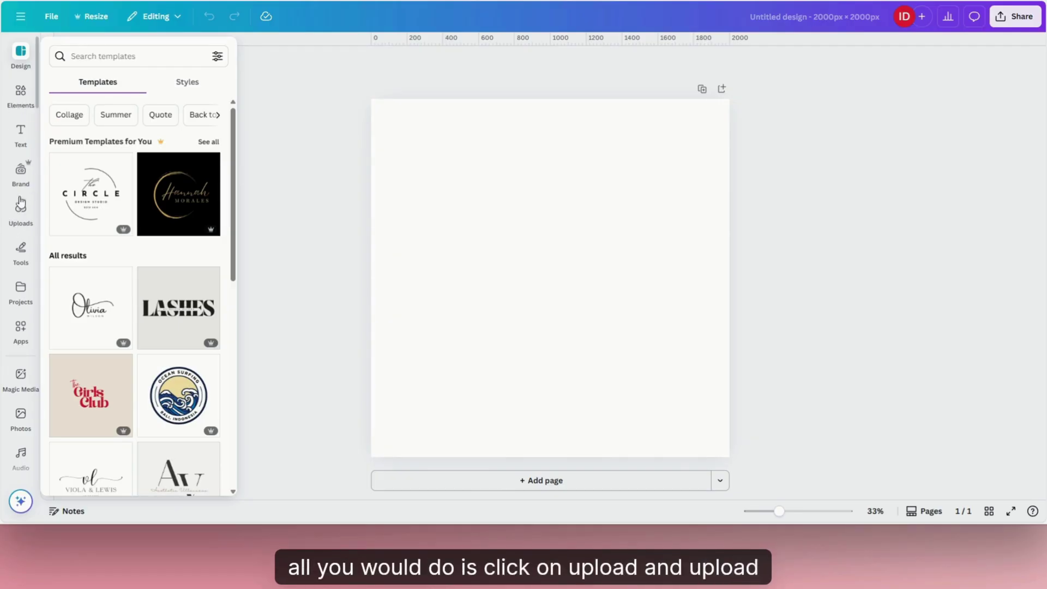
pyautogui.click(20, 95)
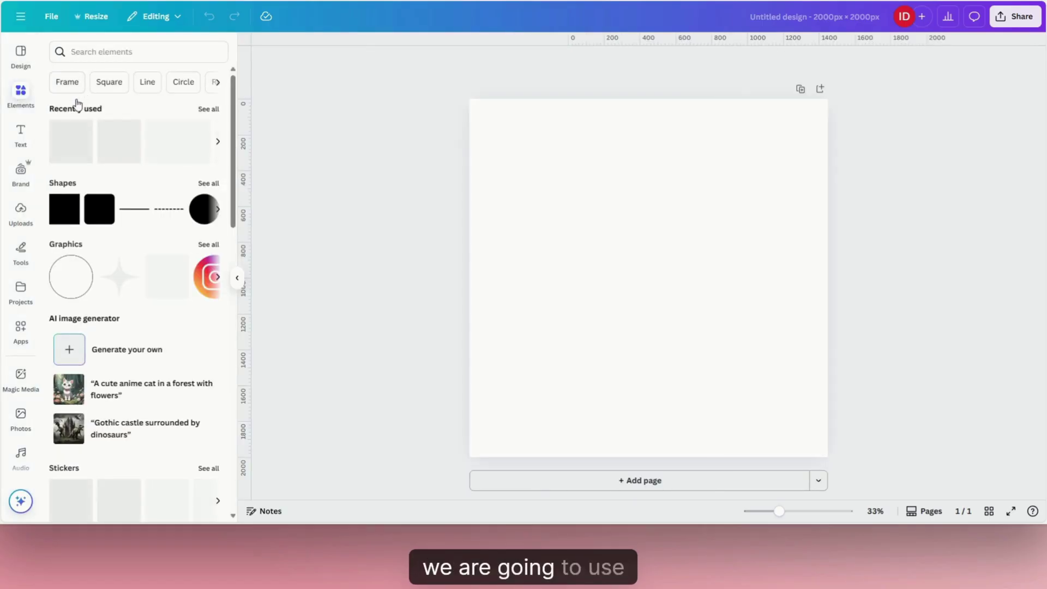
pyautogui.click(86, 51)
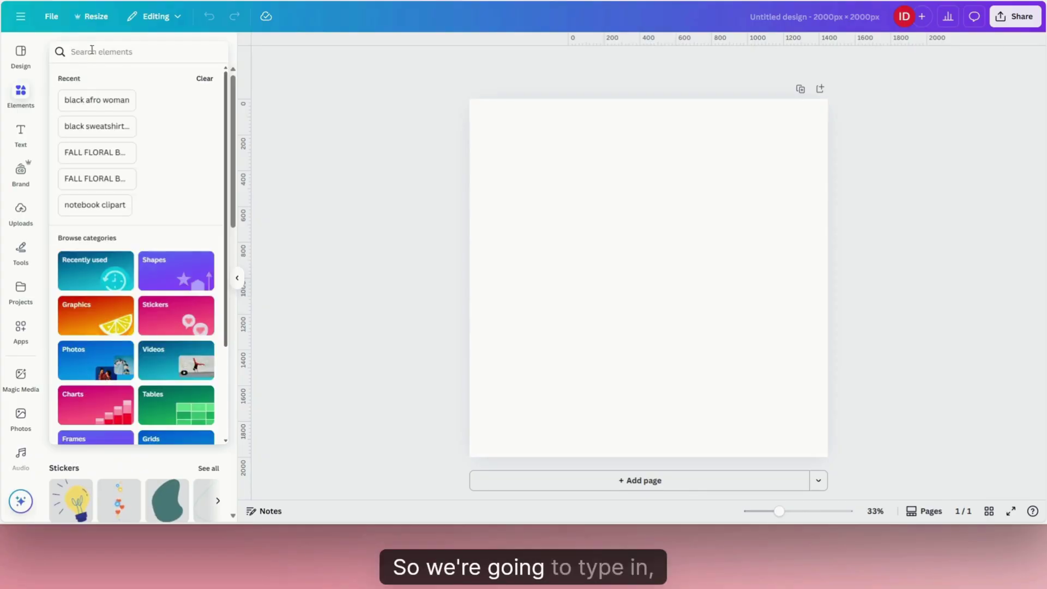
pyautogui.write('b')
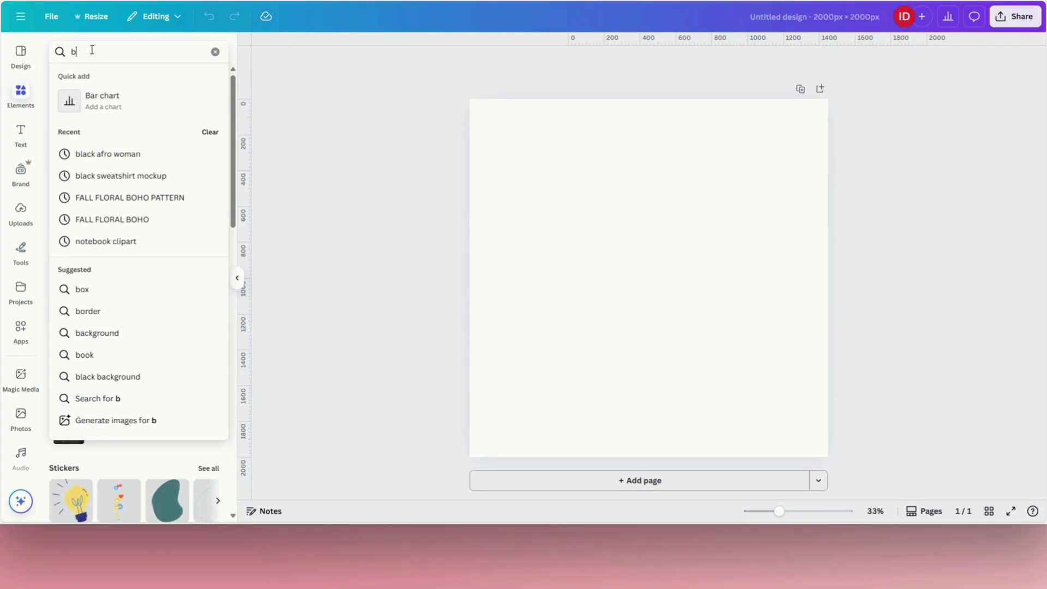
pyautogui.write('lack afro')
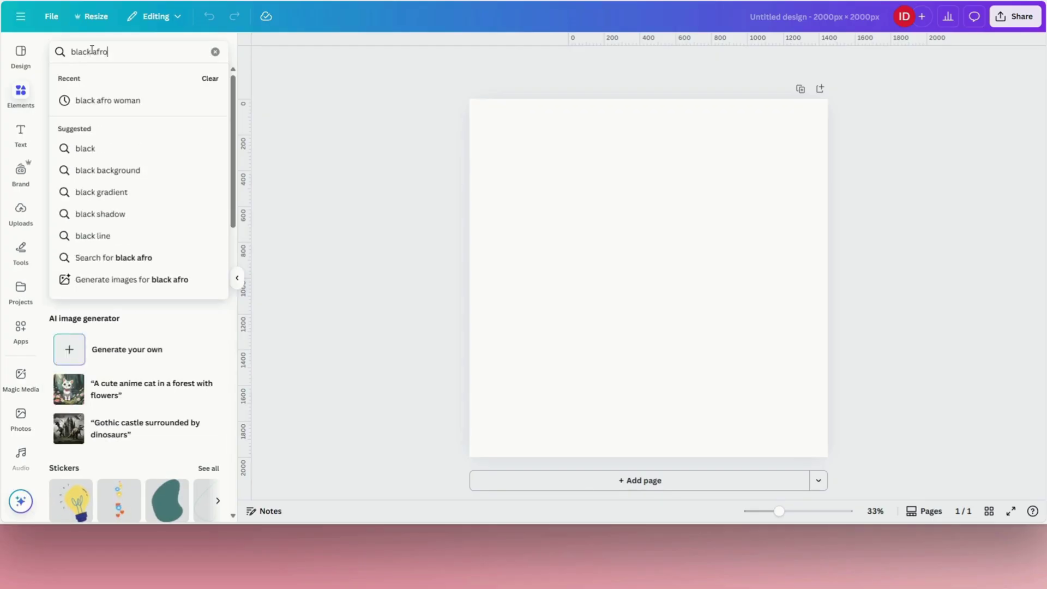
pyautogui.write(' woman')
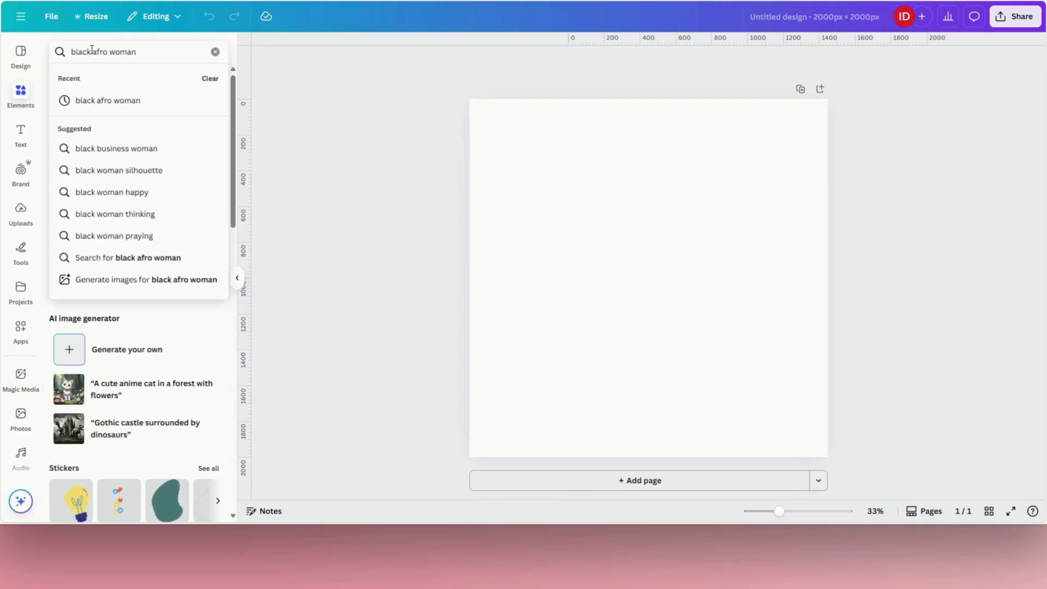
pyautogui.press('Return')
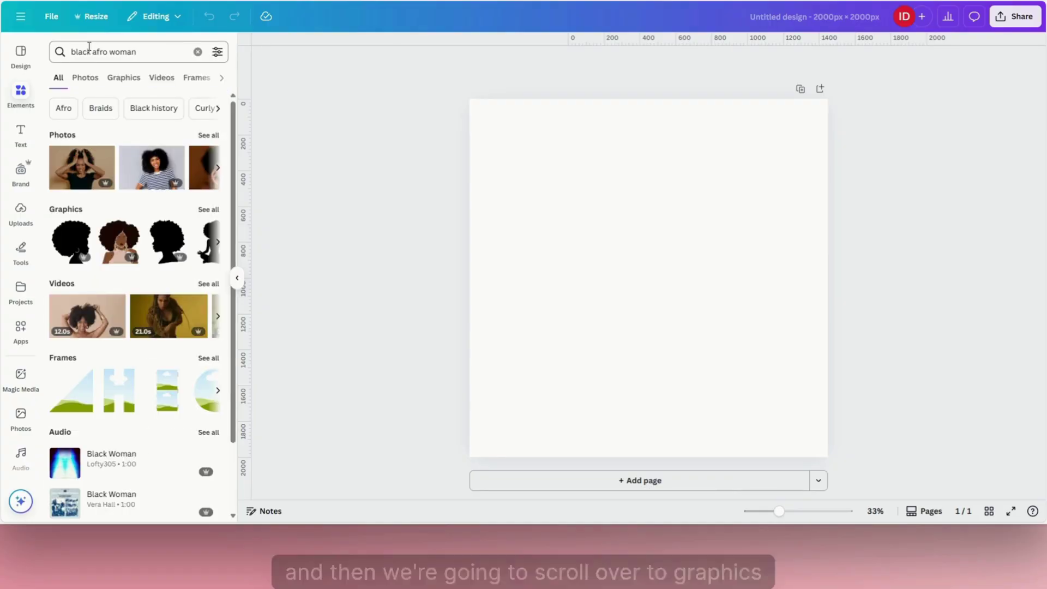
# Restrict the element search results to graphics with the Free price filter.
pyautogui.click(127, 85)
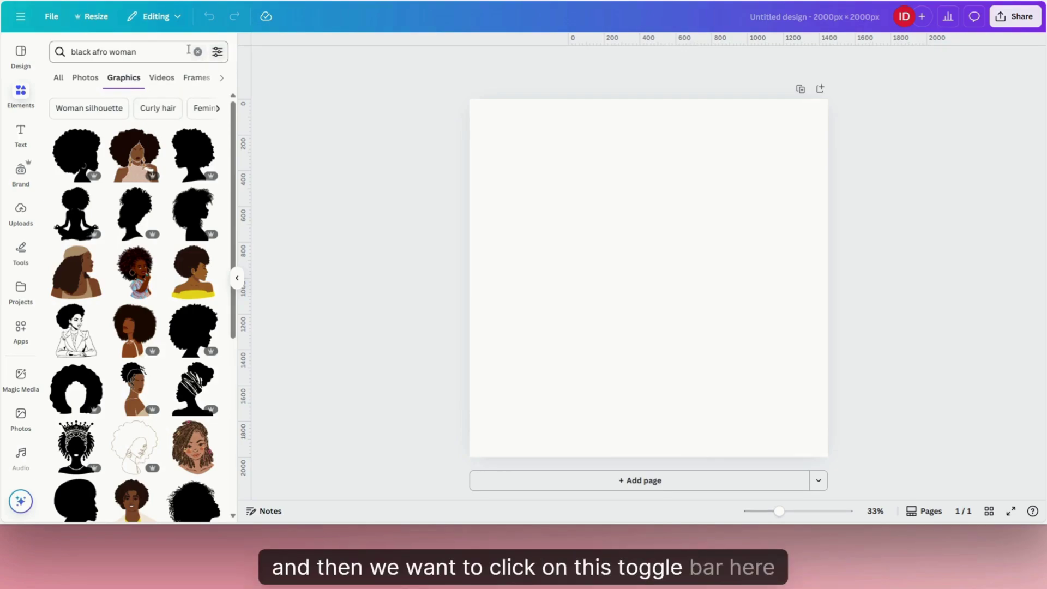
pyautogui.click(217, 52)
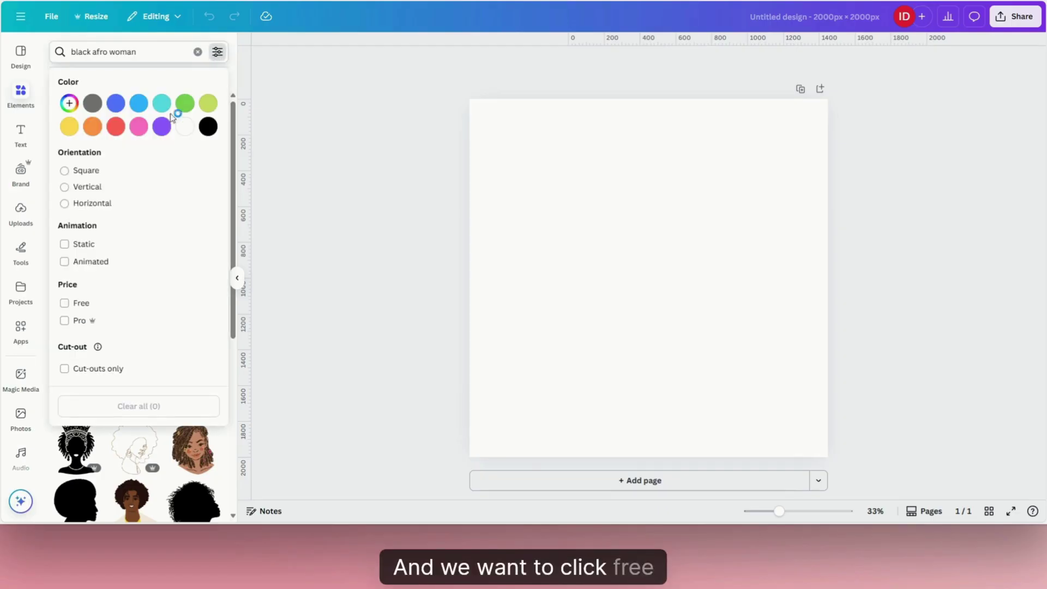
pyautogui.click(65, 304)
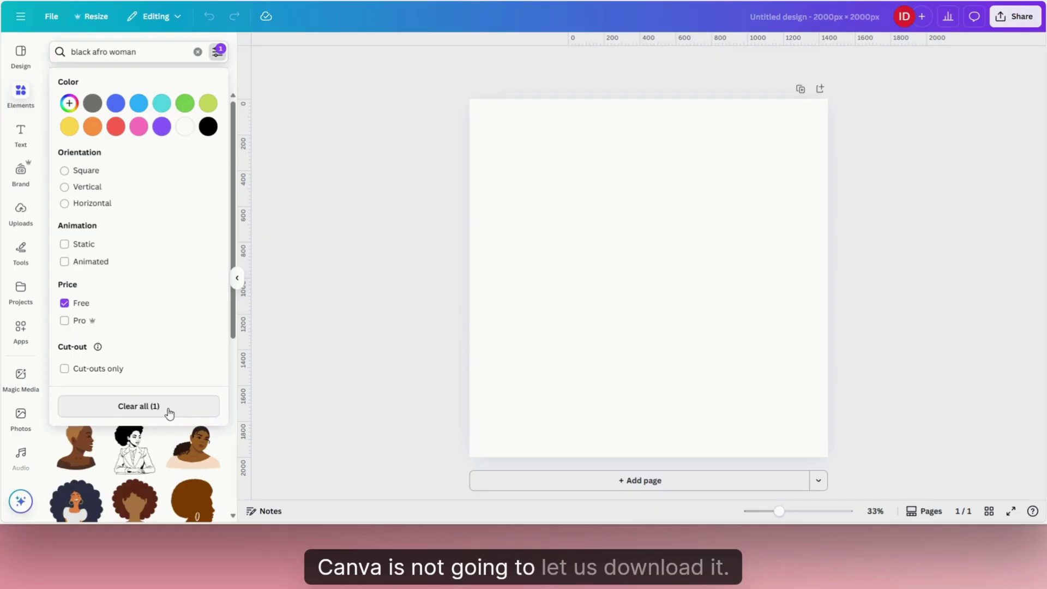
pyautogui.click(307, 374)
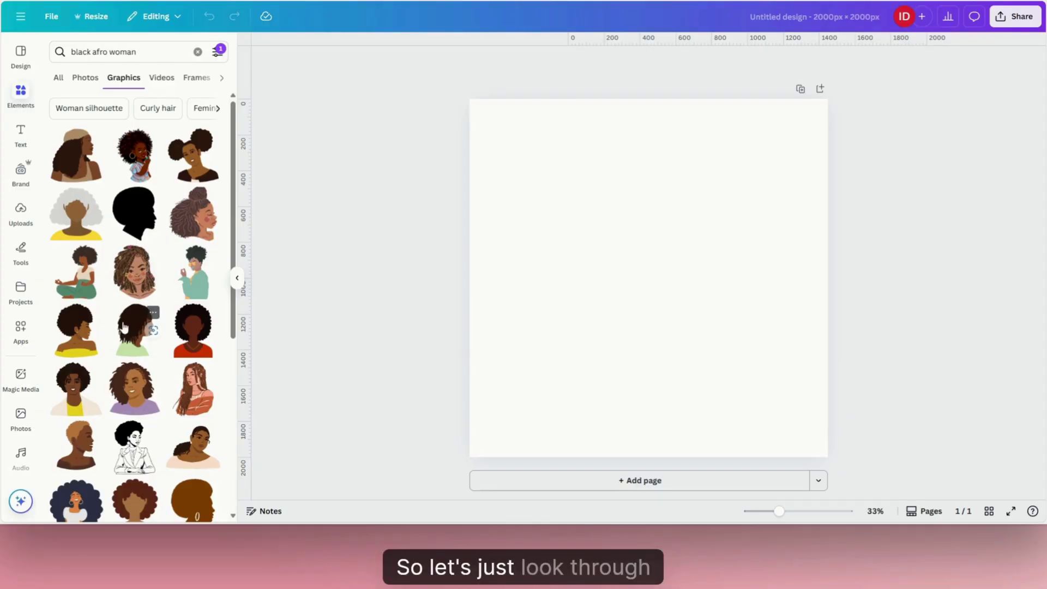
# Look through the free graphics results for a woman illustration suited to the design.
pyautogui.scroll(-1, 123, 324)
pyautogui.scroll(-4, 123, 324)
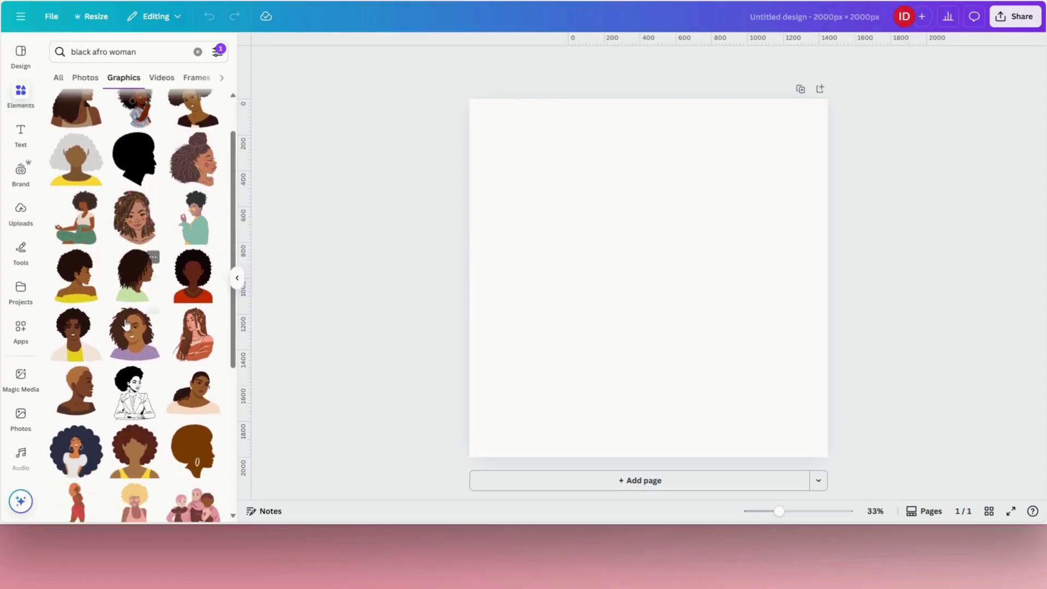
pyautogui.scroll(-10, 123, 324)
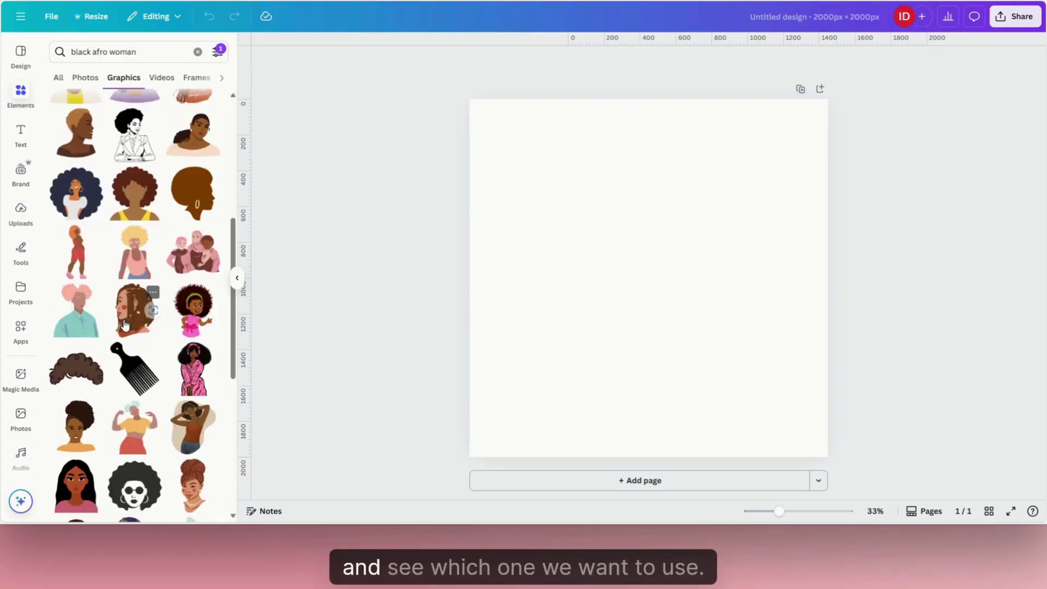
pyautogui.scroll(-15, 125, 324)
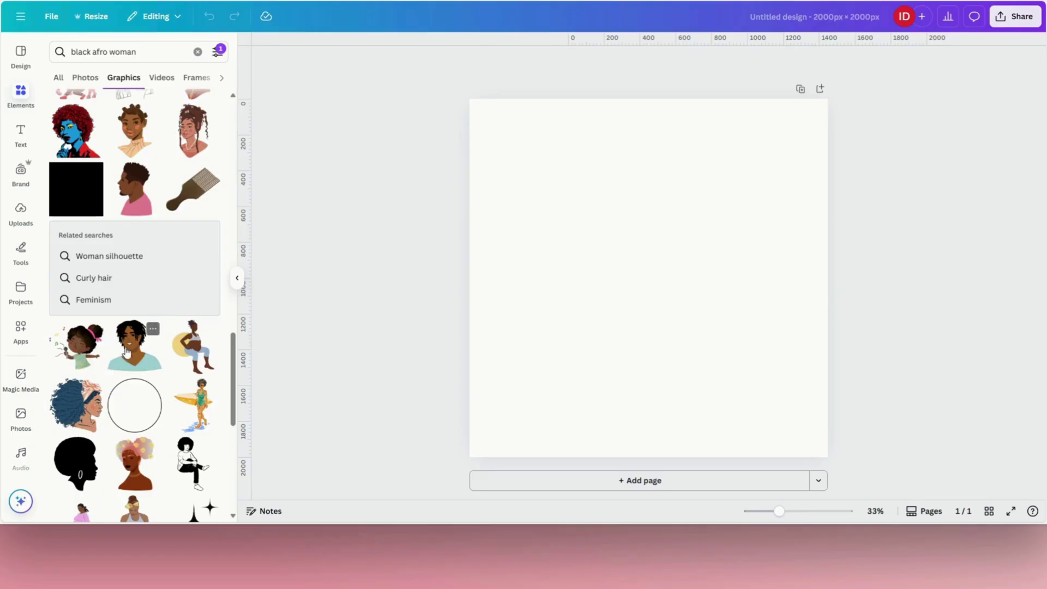
pyautogui.scroll(-6, 140, 354)
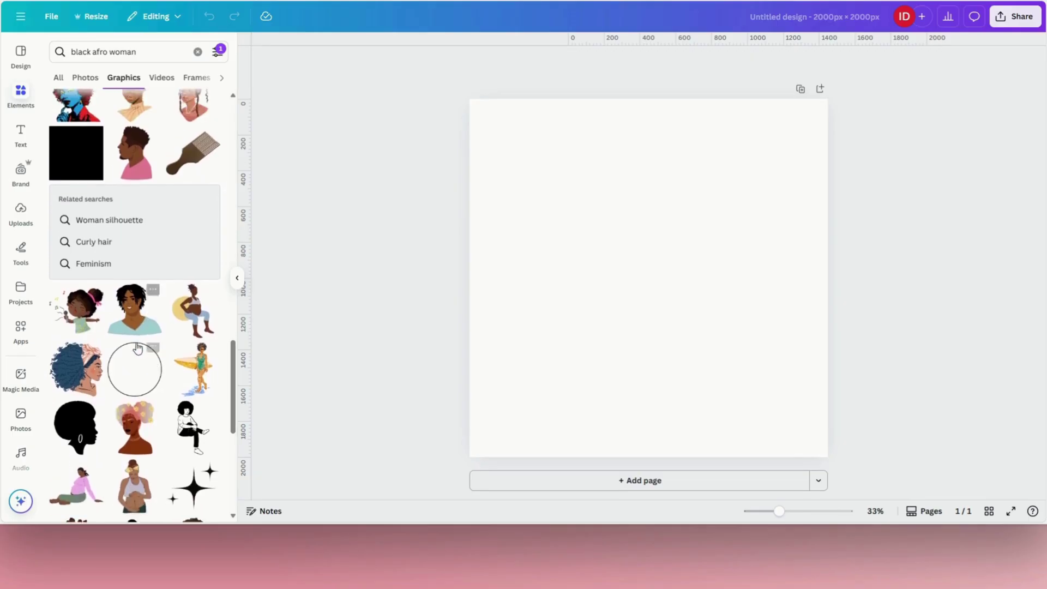
pyautogui.scroll(-5, 140, 346)
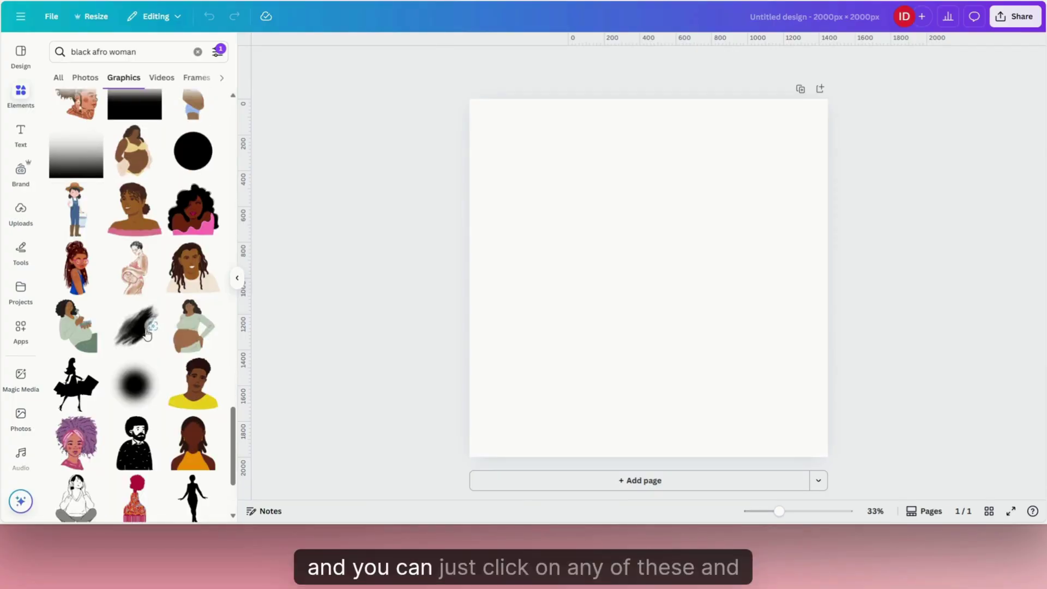
pyautogui.scroll(-3, 150, 355)
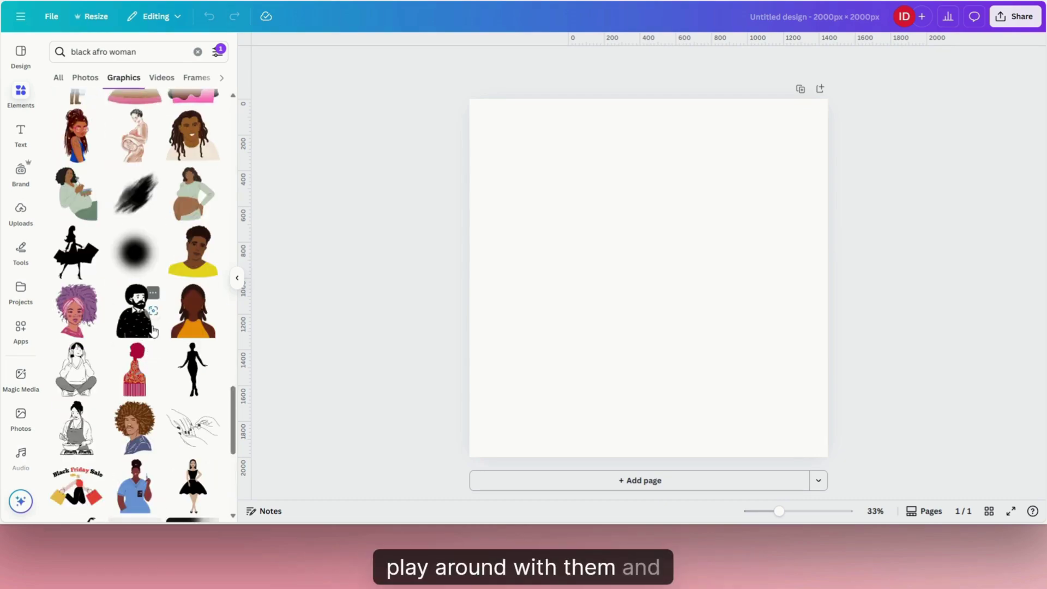
pyautogui.scroll(-3, 155, 322)
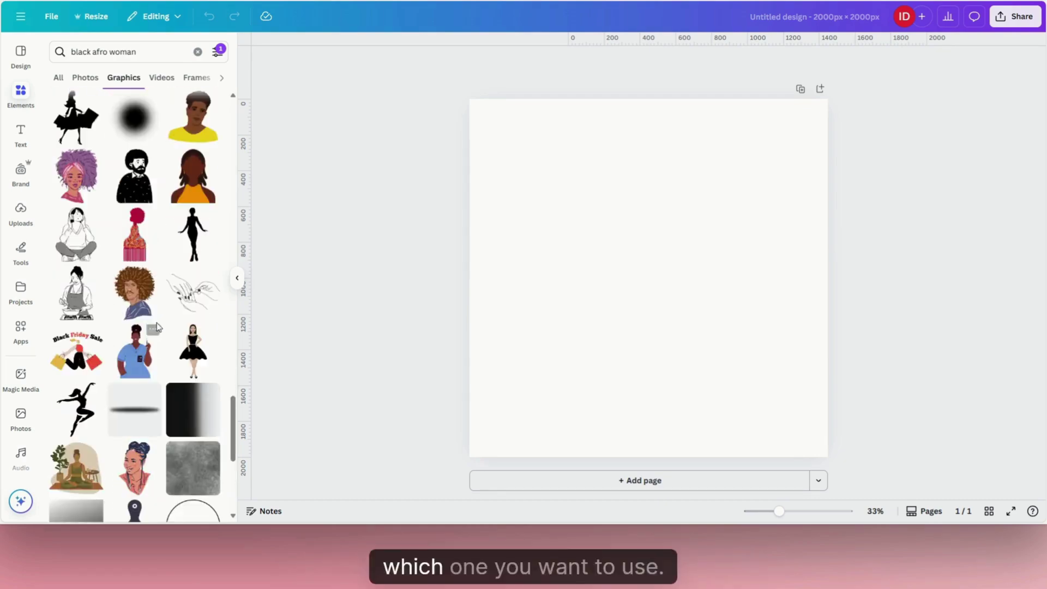
pyautogui.scroll(-7, 157, 327)
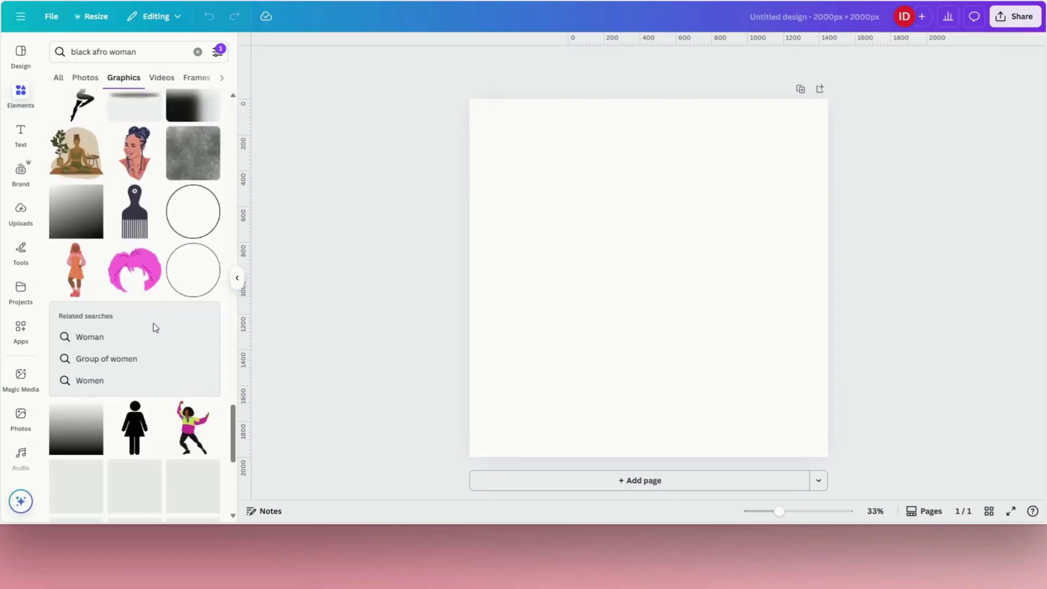
pyautogui.scroll(-2, 154, 330)
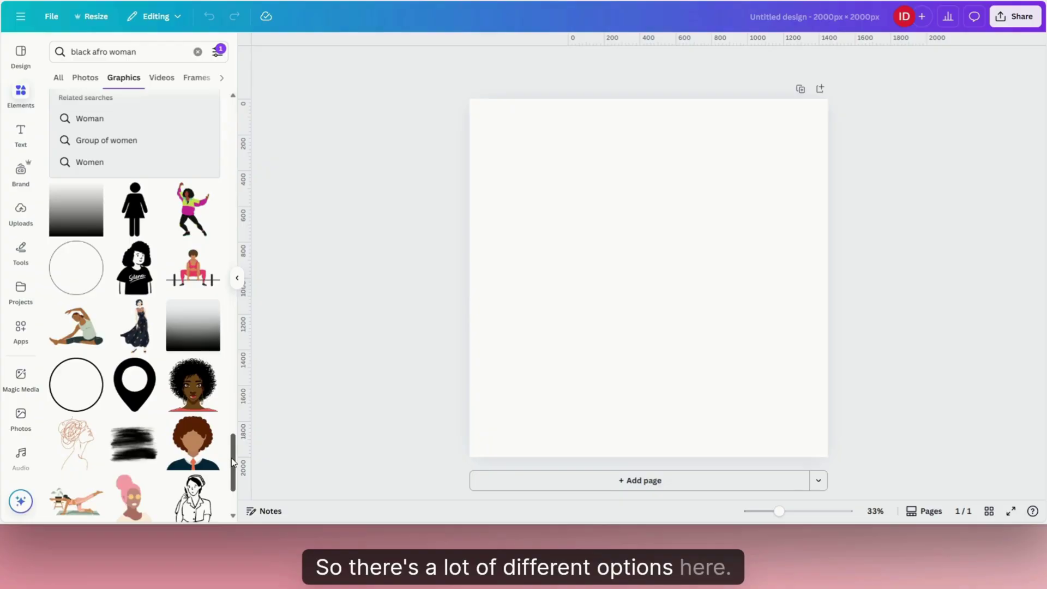
pyautogui.moveTo(234, 462); pyautogui.dragTo(214, 362)
pyautogui.scroll(5, 211, 354)
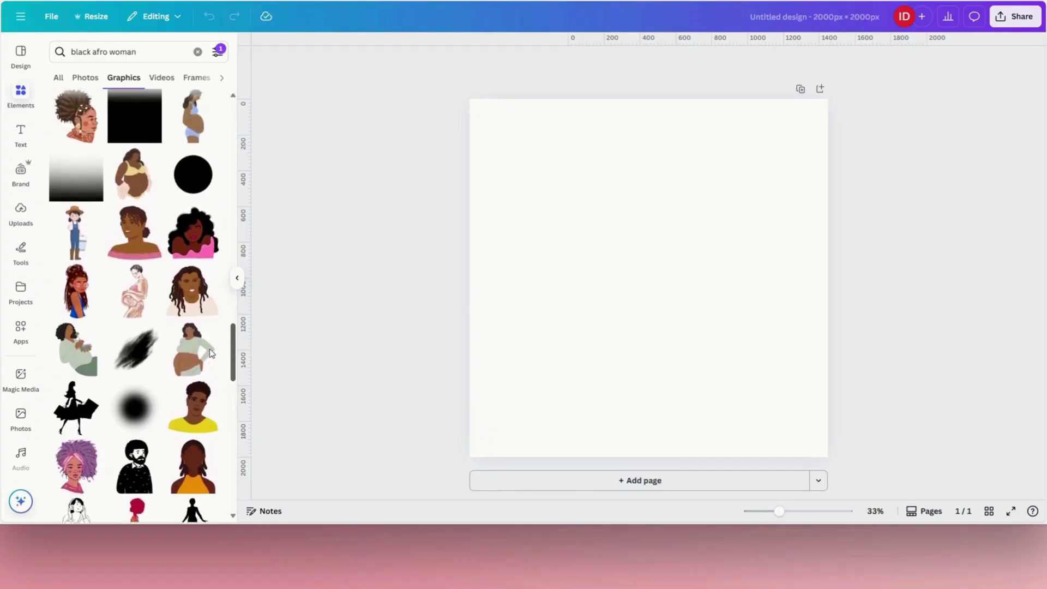
pyautogui.scroll(3, 206, 320)
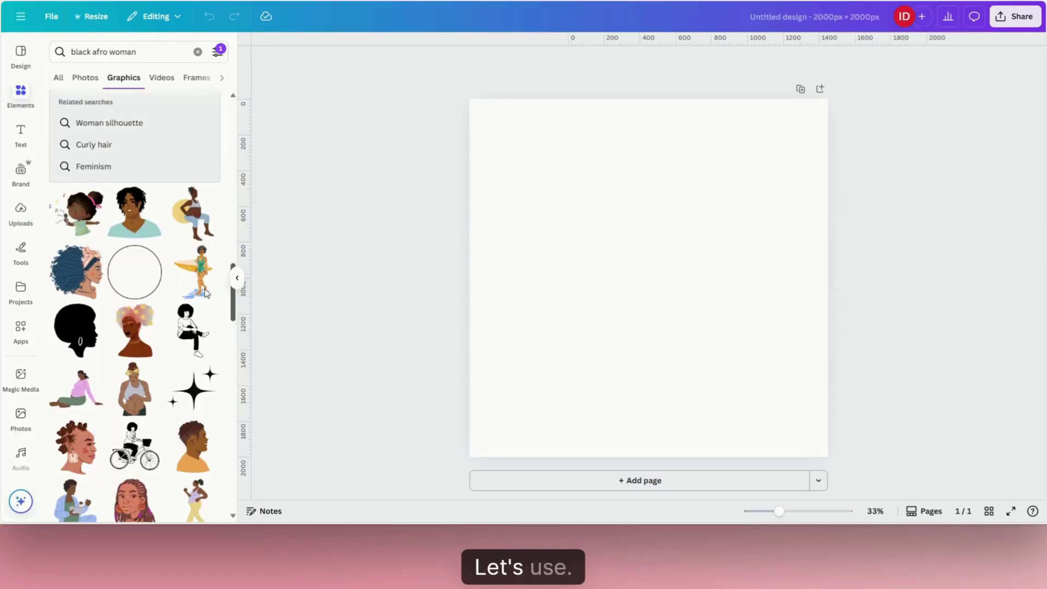
pyautogui.scroll(5, 206, 292)
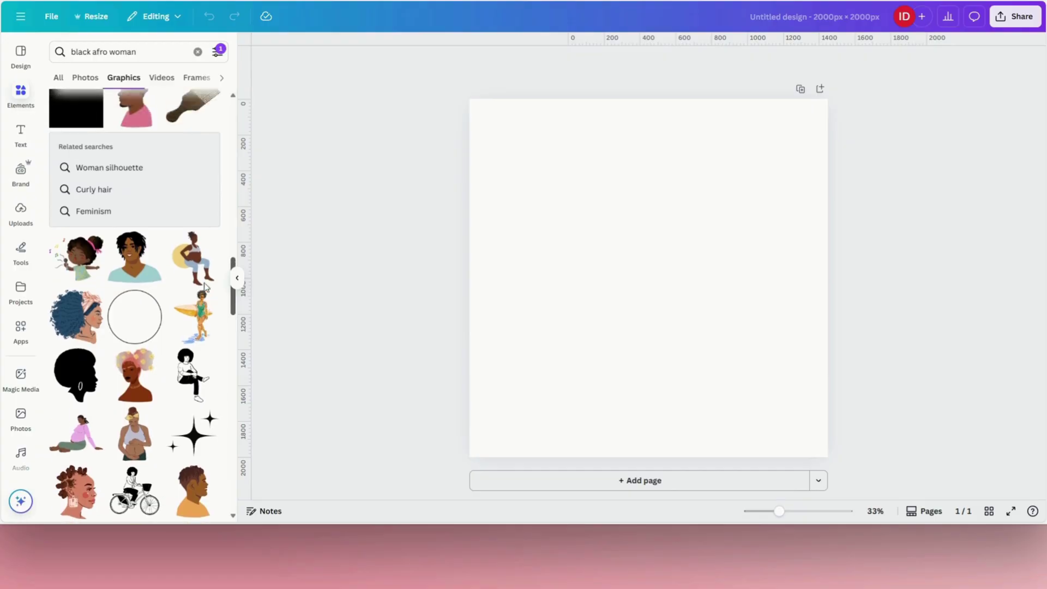
pyautogui.scroll(3, 200, 251)
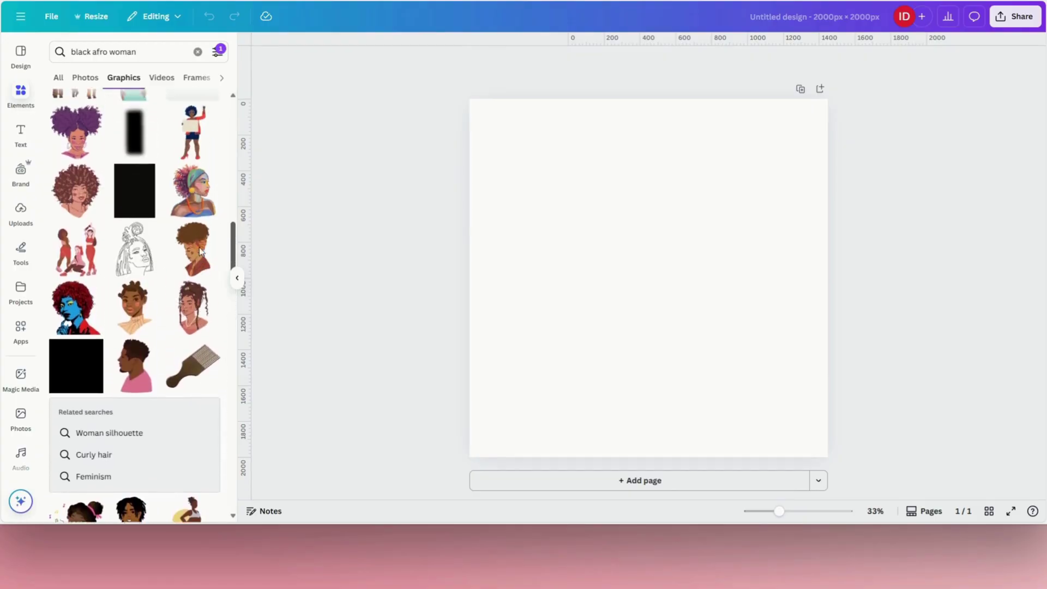
pyautogui.scroll(5, 200, 229)
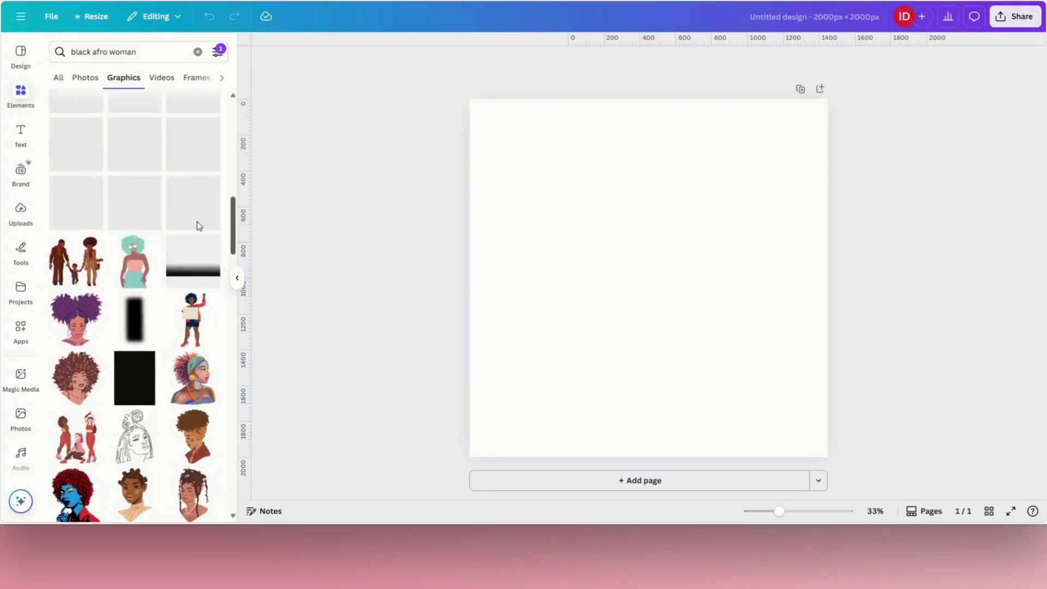
pyautogui.scroll(4, 202, 205)
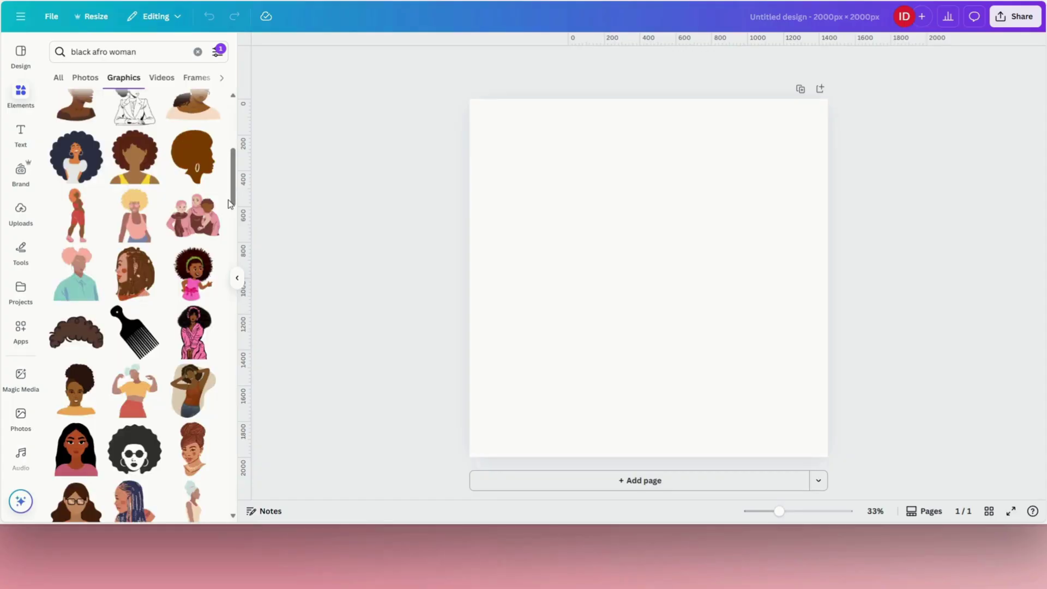
pyautogui.moveTo(233, 205); pyautogui.dragTo(232, 171)
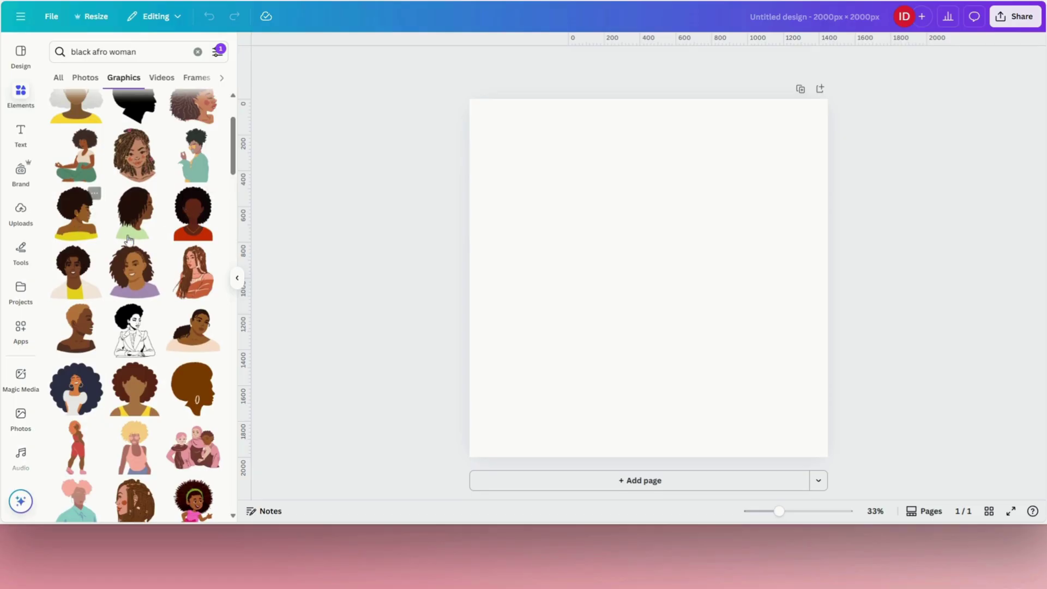
pyautogui.moveTo(234, 160); pyautogui.dragTo(234, 147)
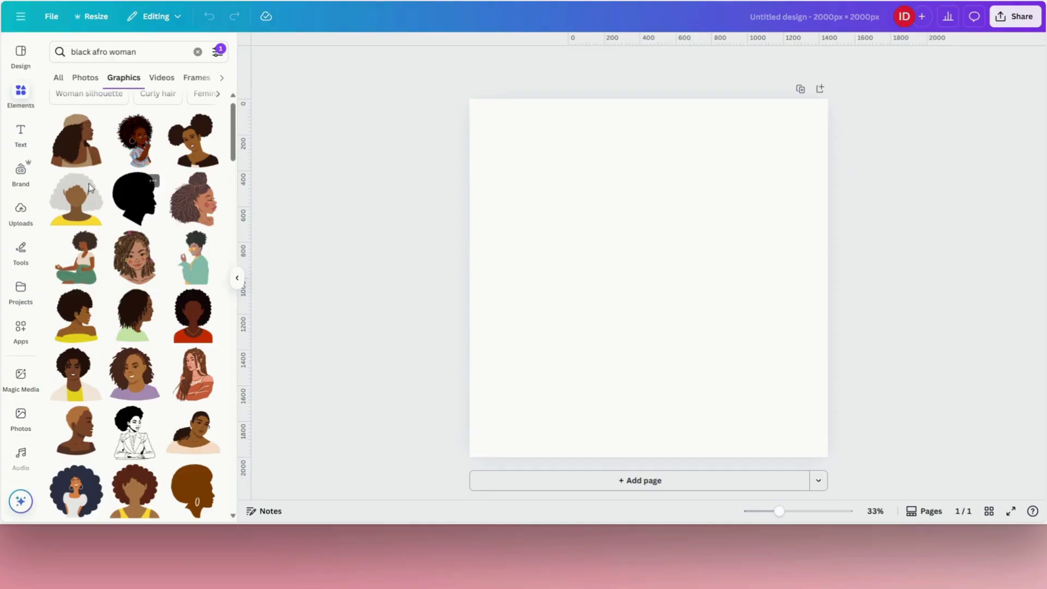
# Add the graphic of the long-haired woman in a tan cap, enlarge it to about 1,704 × 1,795 px and fit it within the page.
pyautogui.click(74, 154)
pyautogui.moveTo(619, 317); pyautogui.dragTo(552, 274)
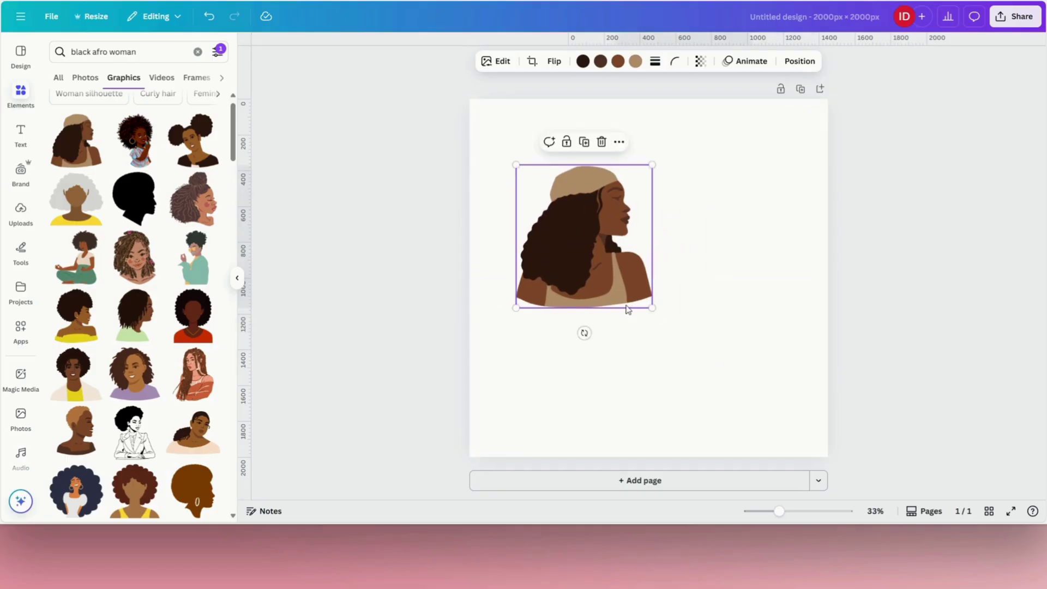
pyautogui.moveTo(674, 325); pyautogui.dragTo(839, 472)
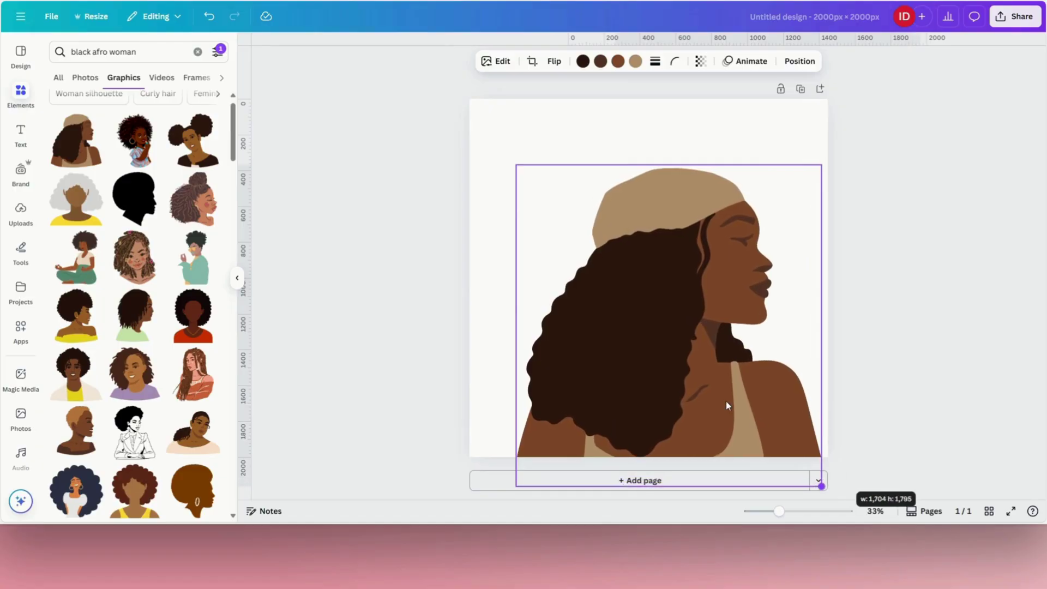
pyautogui.moveTo(726, 405); pyautogui.dragTo(726, 380)
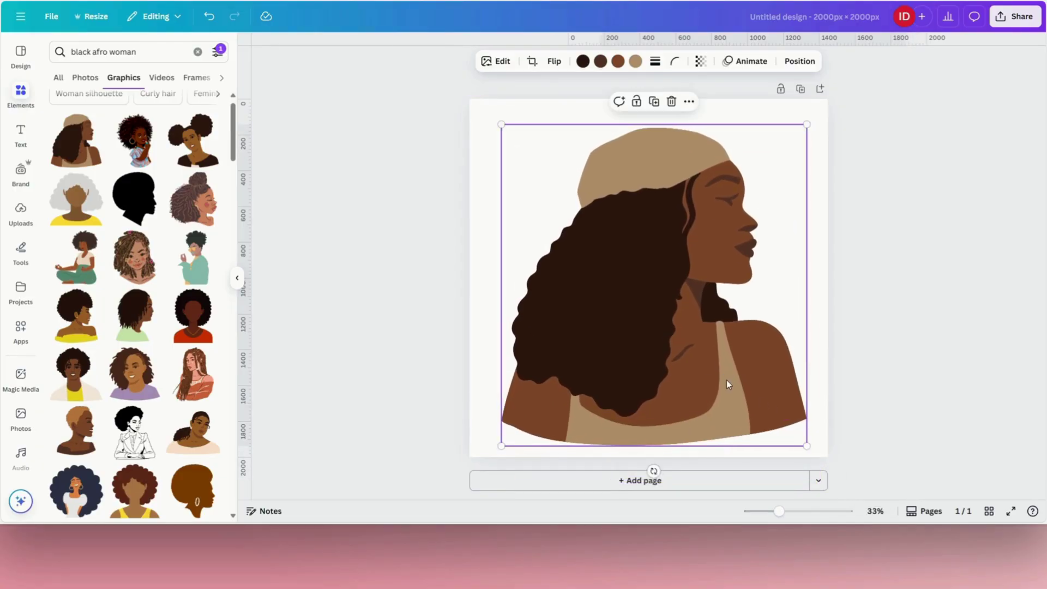
pyautogui.click(817, 380)
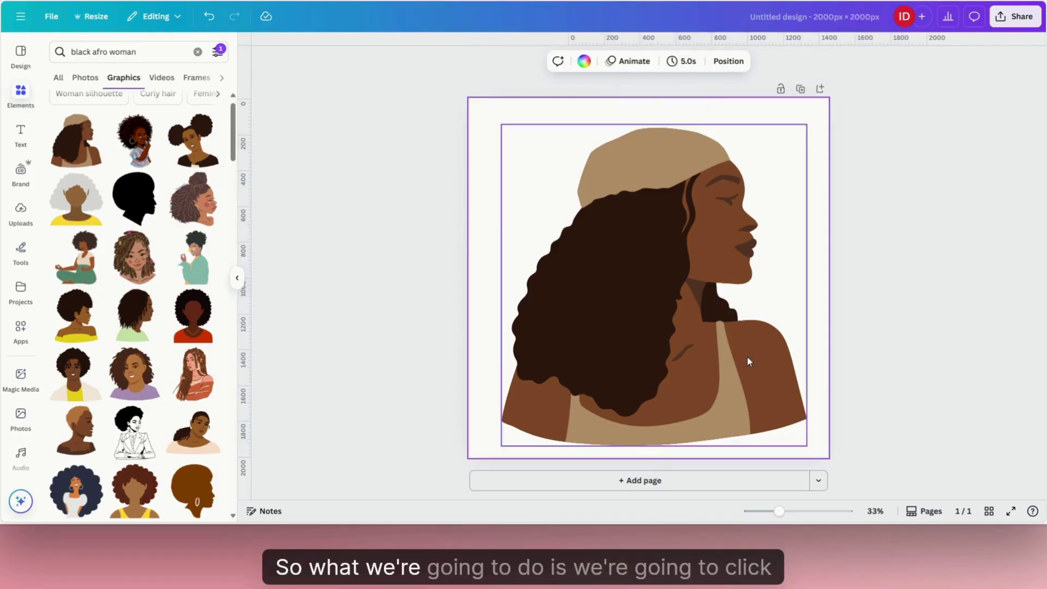
# Download the design as a 2,000 × 2,000 px PNG with the transparent background option off.
pyautogui.click(1017, 16)
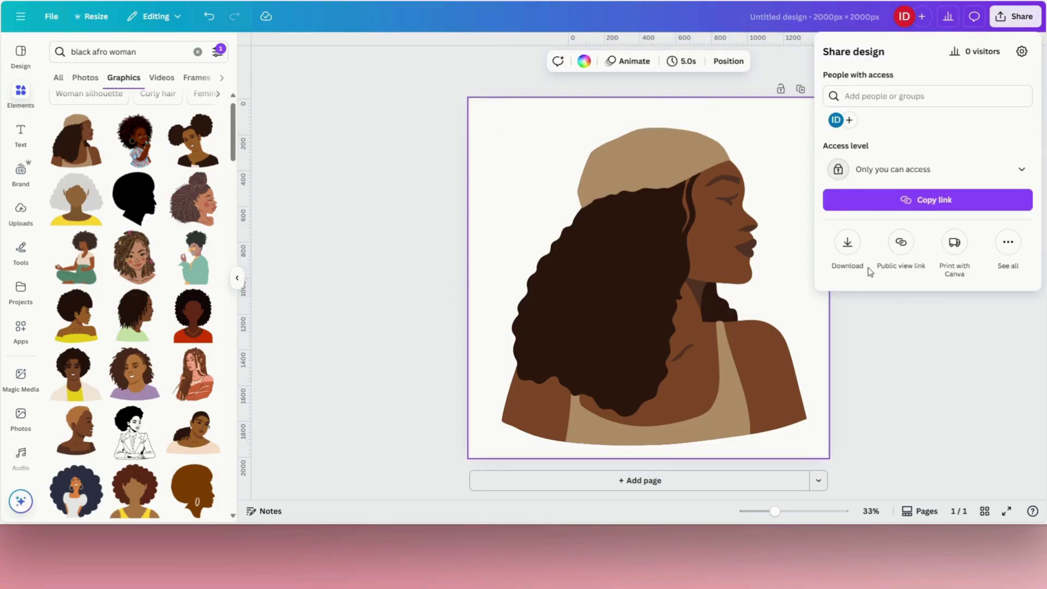
pyautogui.click(846, 241)
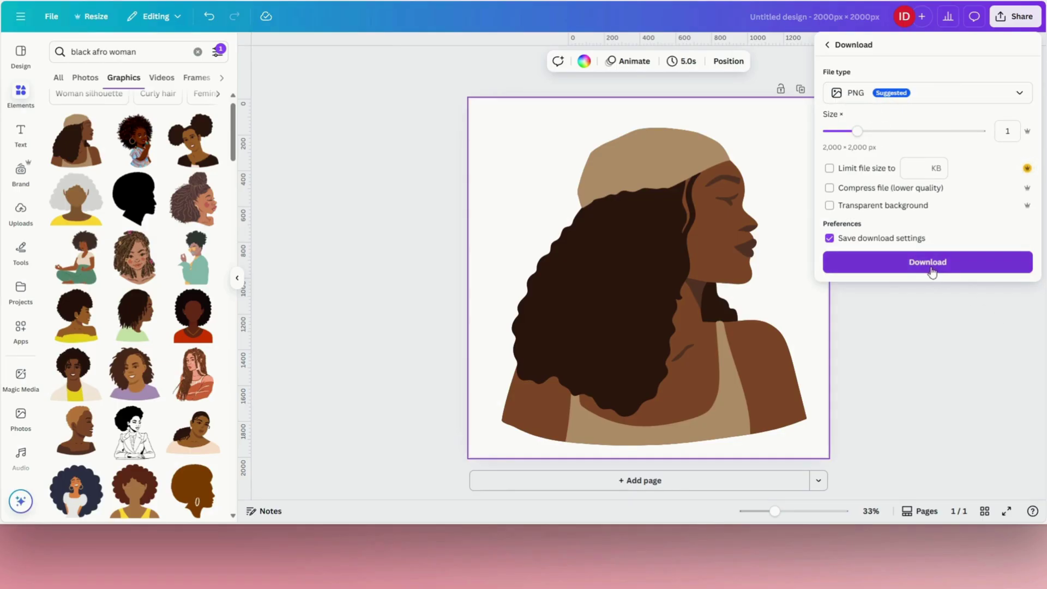
pyautogui.click(829, 206)
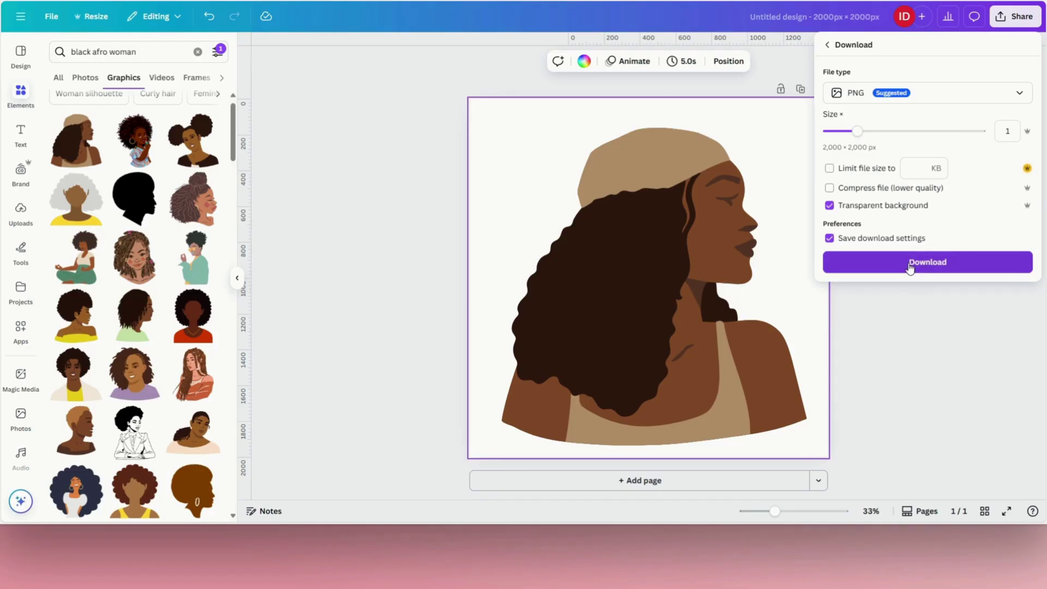
pyautogui.click(829, 206)
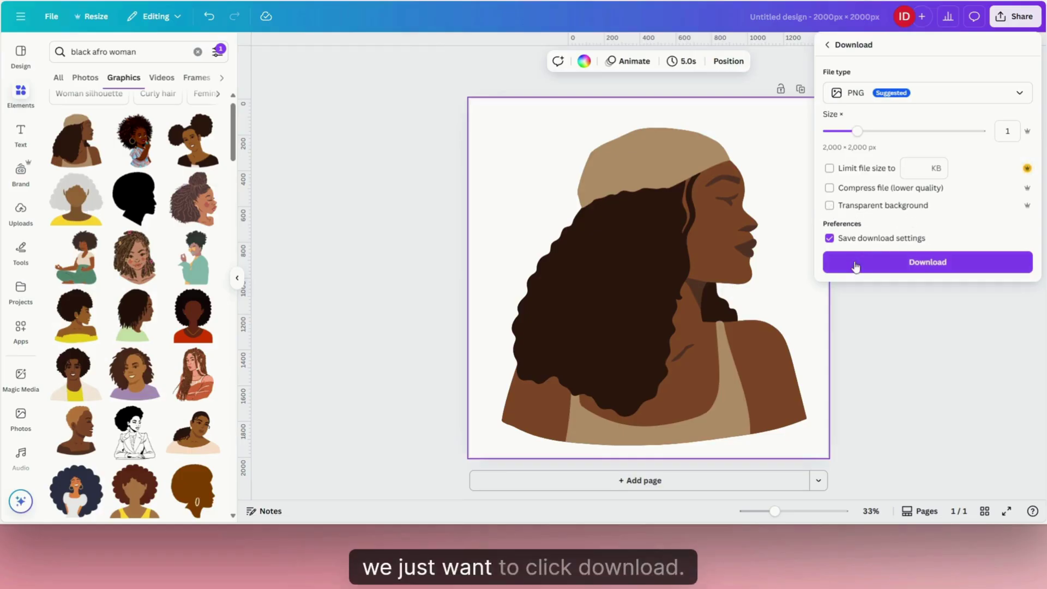
pyautogui.click(927, 264)
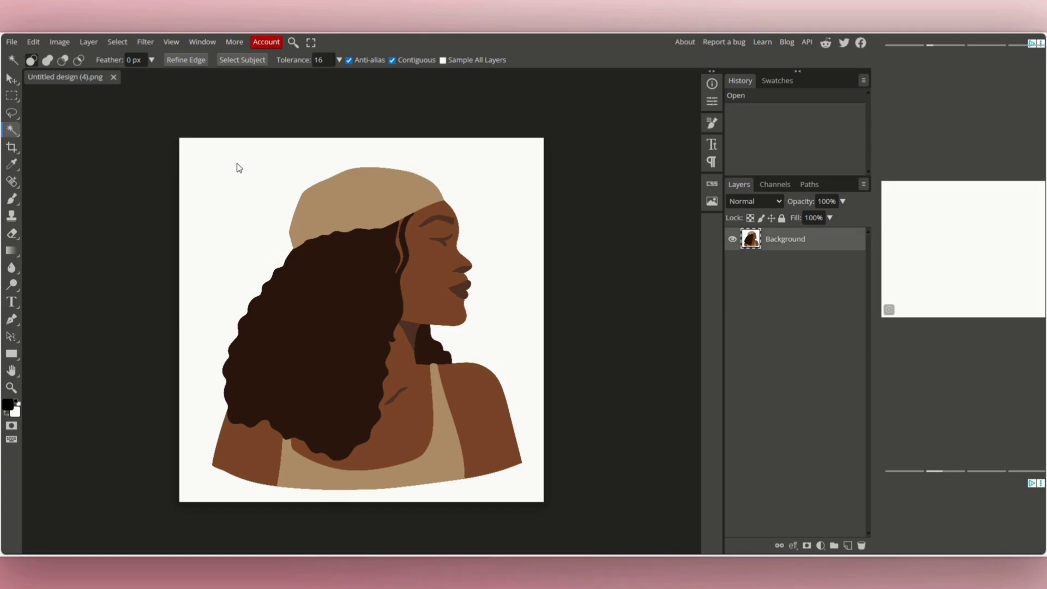
# In Photopea, select the white area around the woman with the Magic Wand at tolerance 16 and delete it.
pyautogui.click(220, 167)
pyautogui.click(220, 168)
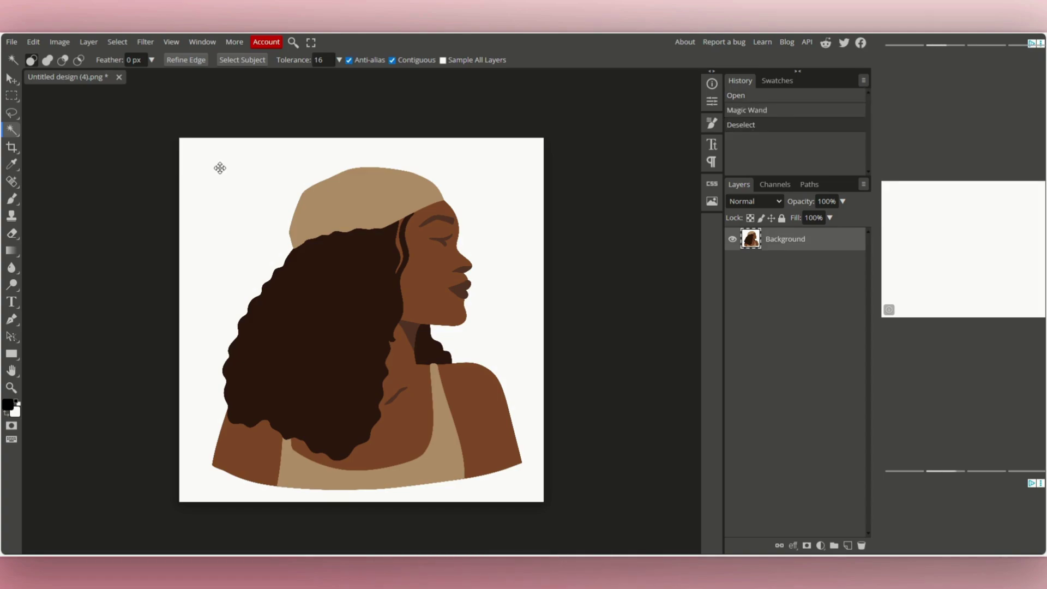
pyautogui.click(219, 168)
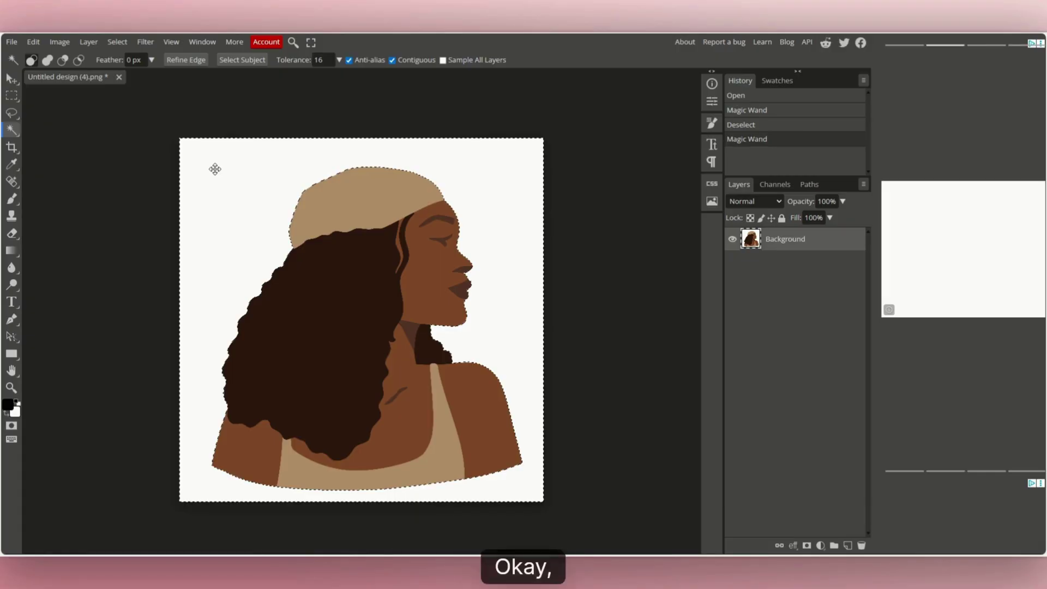
pyautogui.press('Delete')
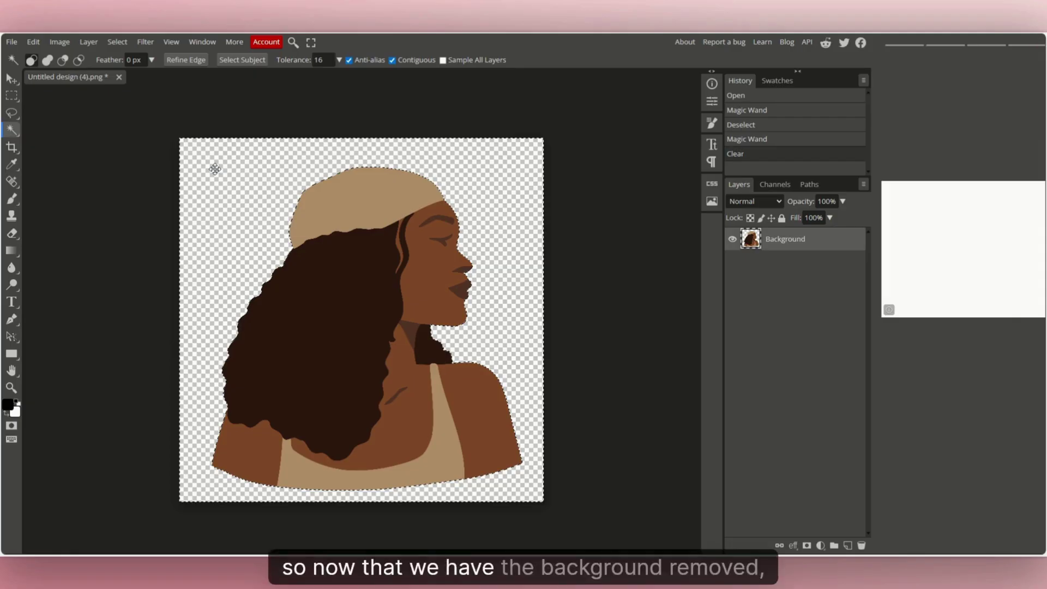
# Duplicate the woman's Background layer once and make two further copies of that duplicate.
pyautogui.rightClick(792, 243)
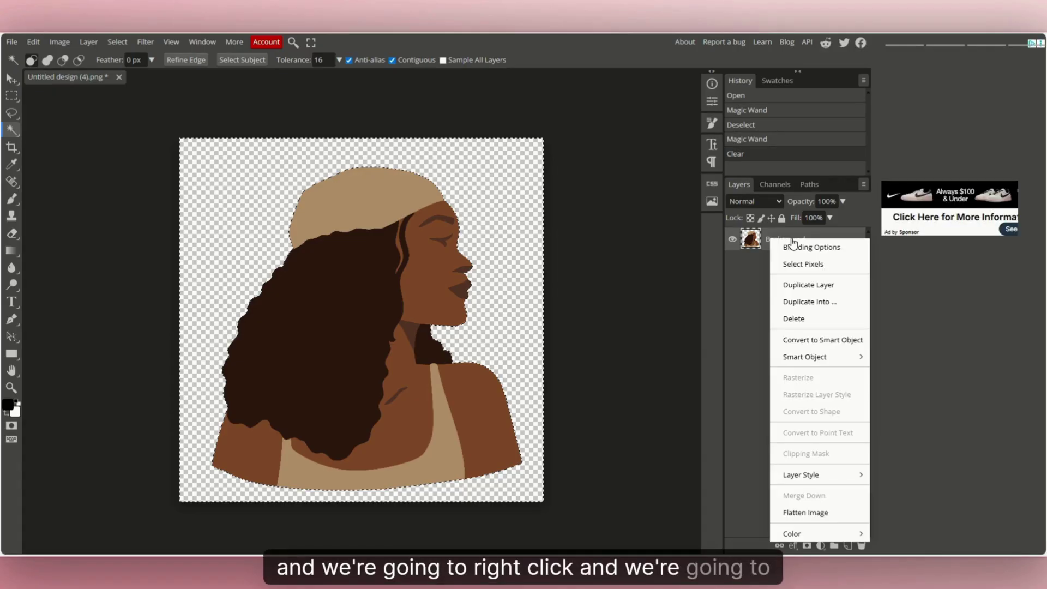
pyautogui.click(807, 284)
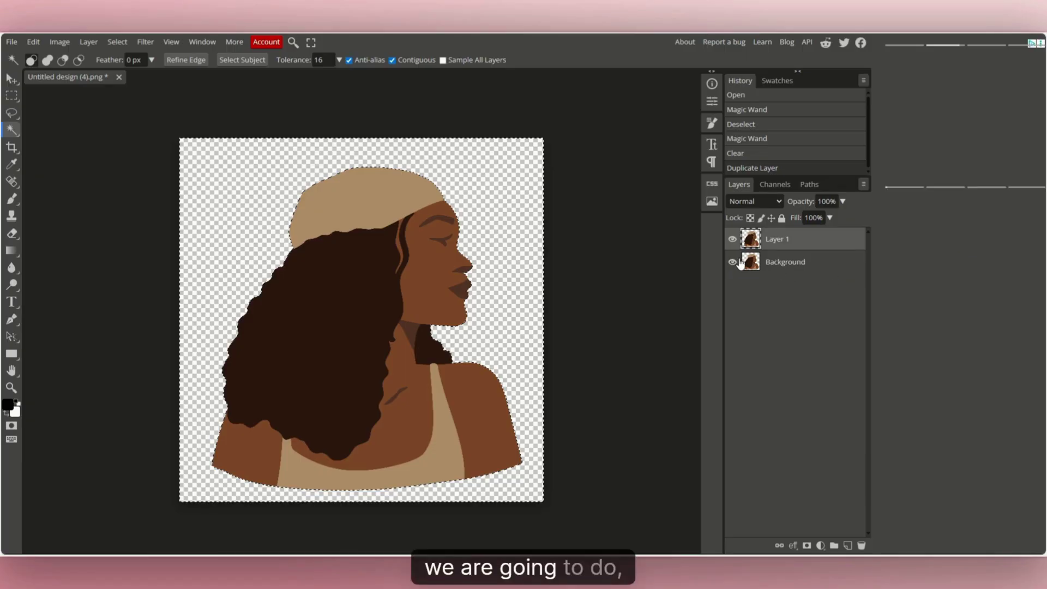
pyautogui.rightClick(781, 243)
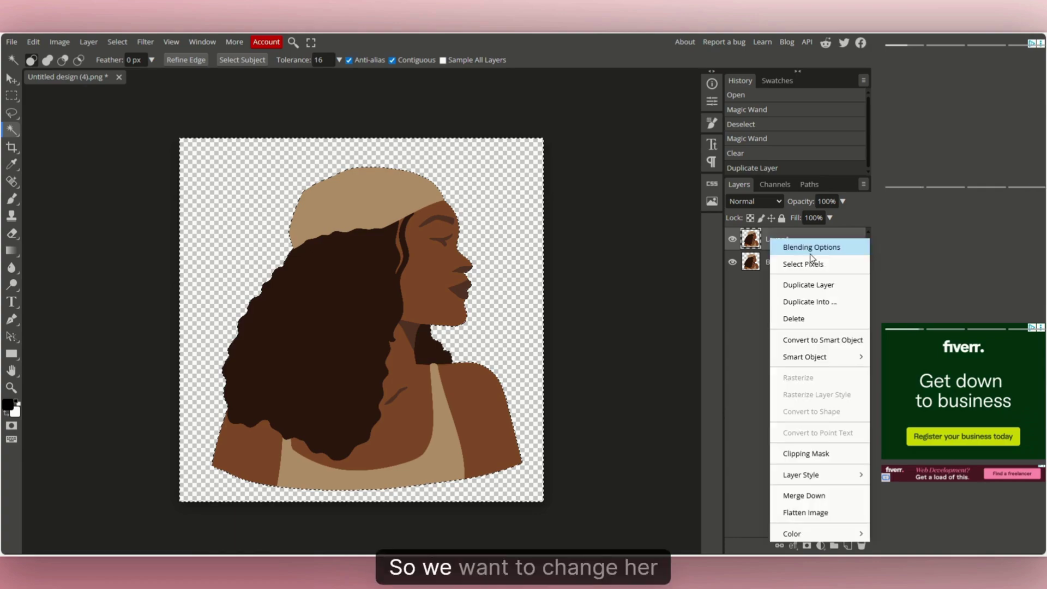
pyautogui.click(825, 288)
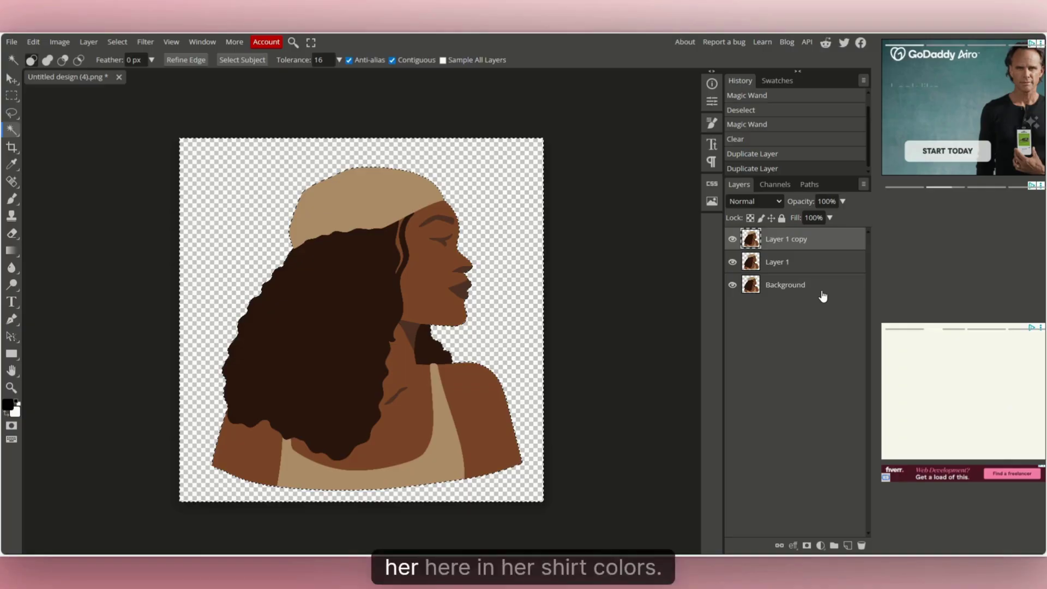
pyautogui.rightClick(778, 266)
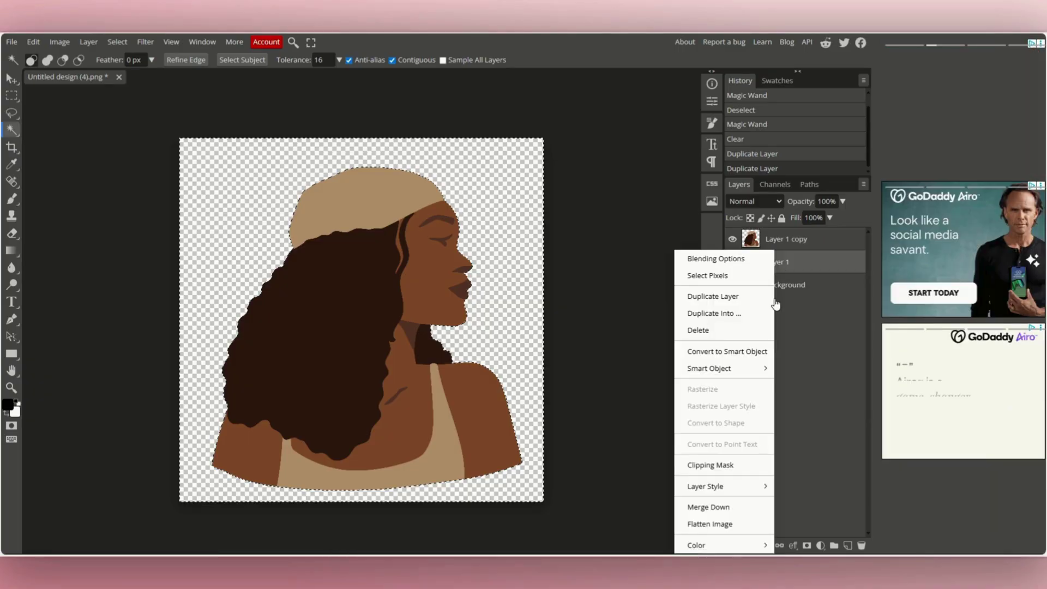
pyautogui.click(766, 296)
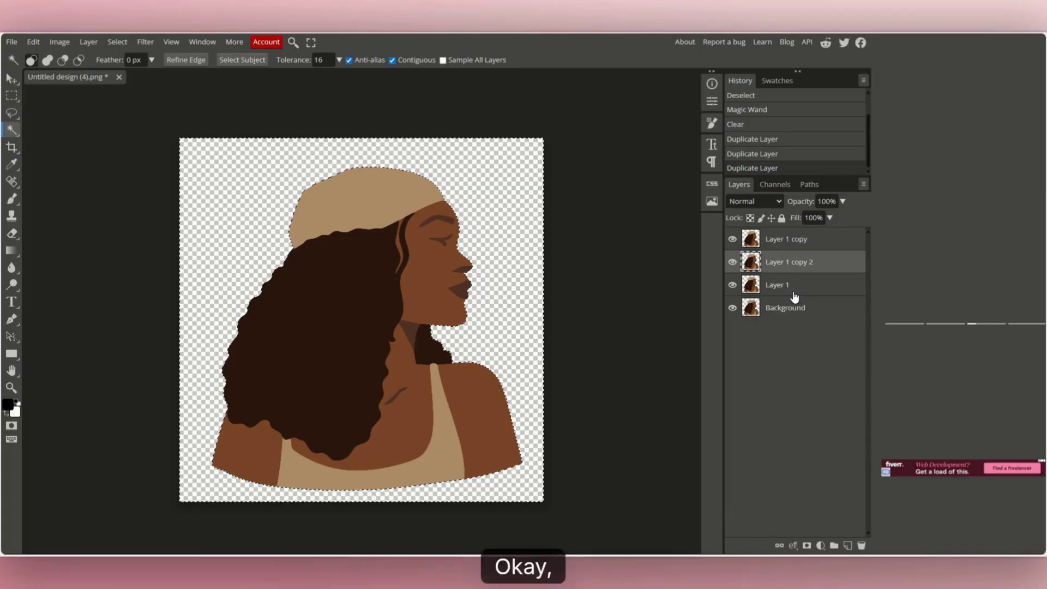
# On the topmost layer, select the tan cap, convert the selection to a work path and apply it as a vector mask.
pyautogui.click(784, 240)
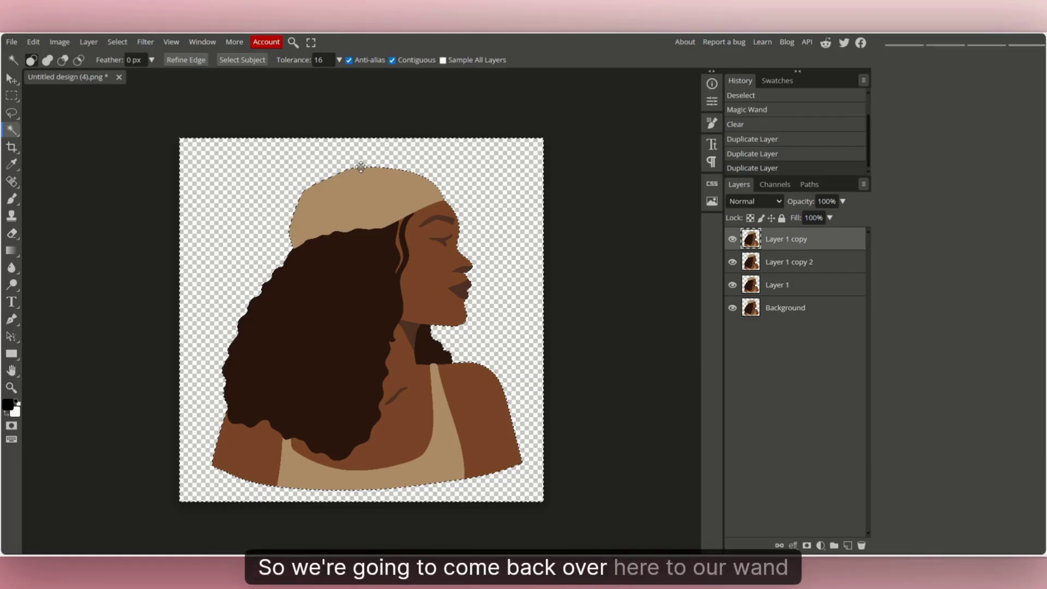
pyautogui.click(370, 197)
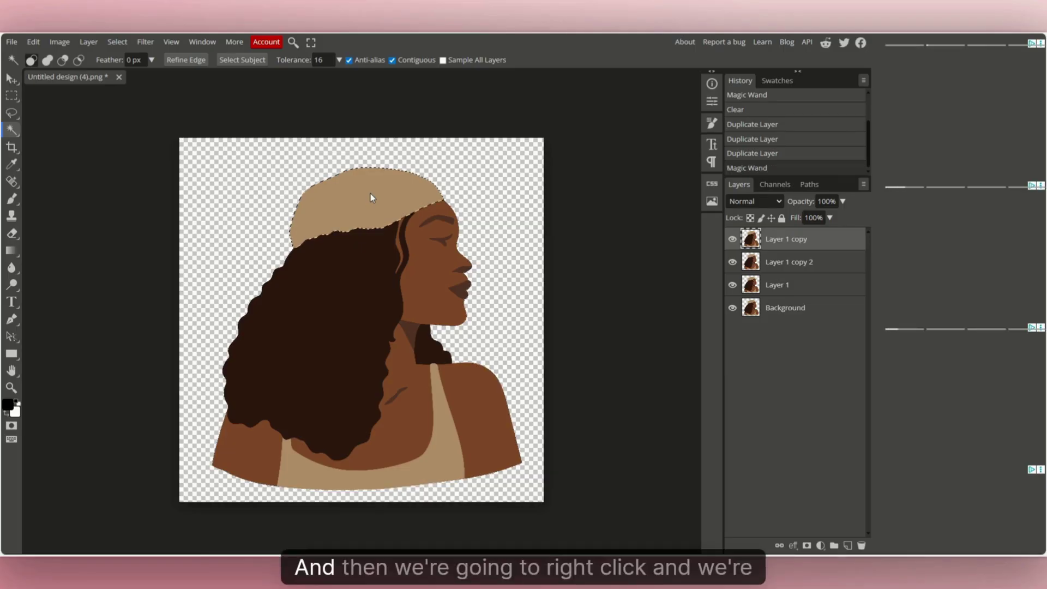
pyautogui.rightClick(370, 193)
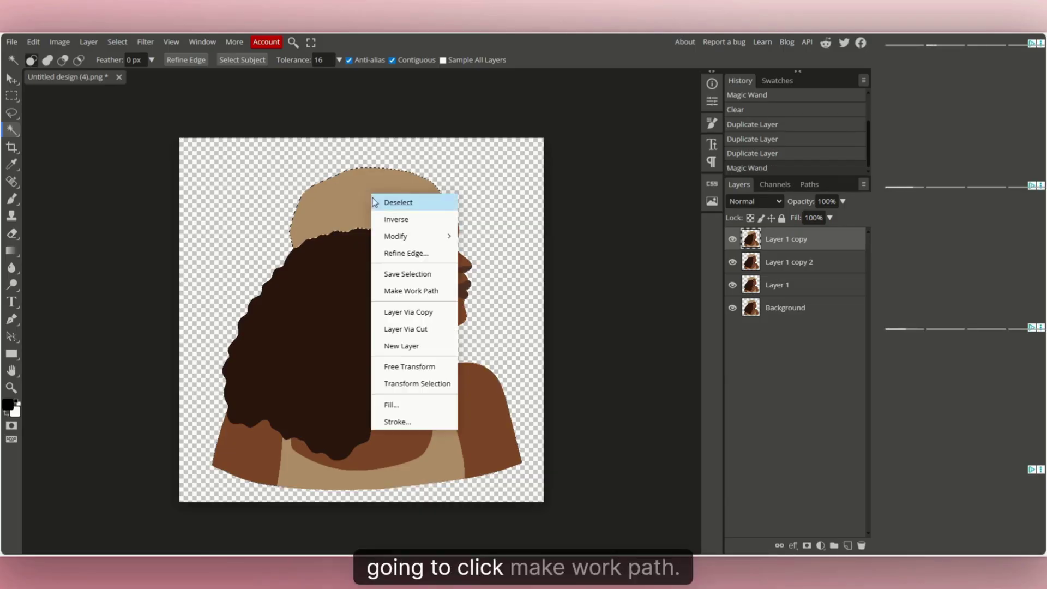
pyautogui.click(411, 291)
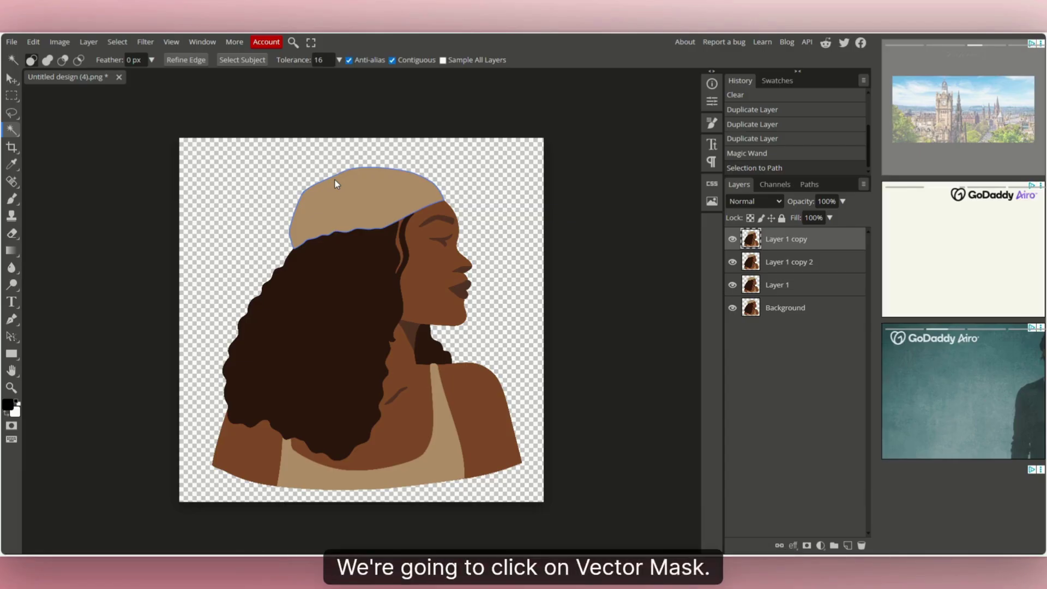
pyautogui.click(88, 41)
pyautogui.moveTo(157, 224)
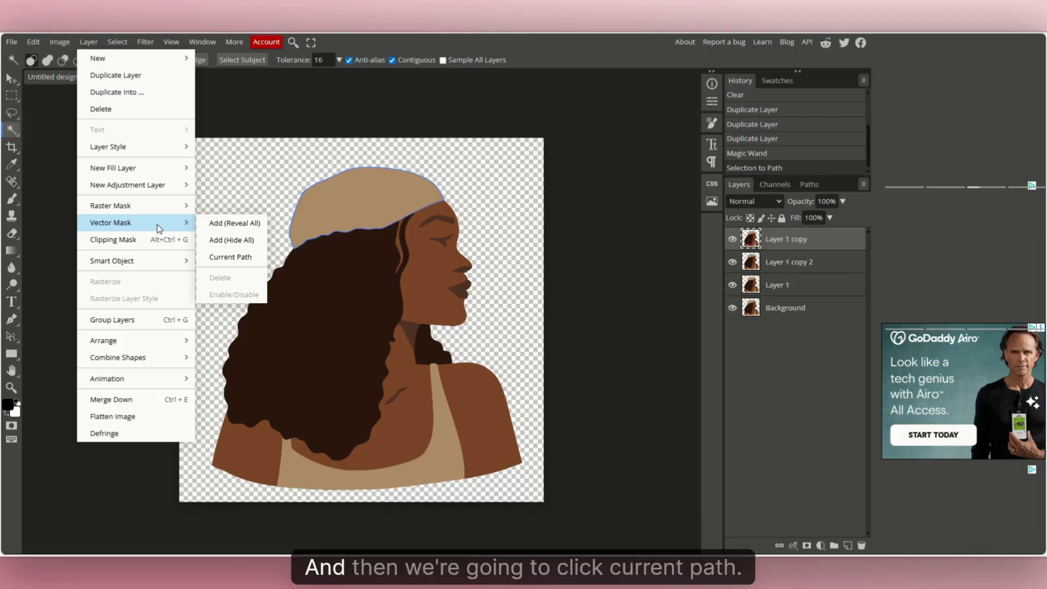
pyautogui.click(226, 260)
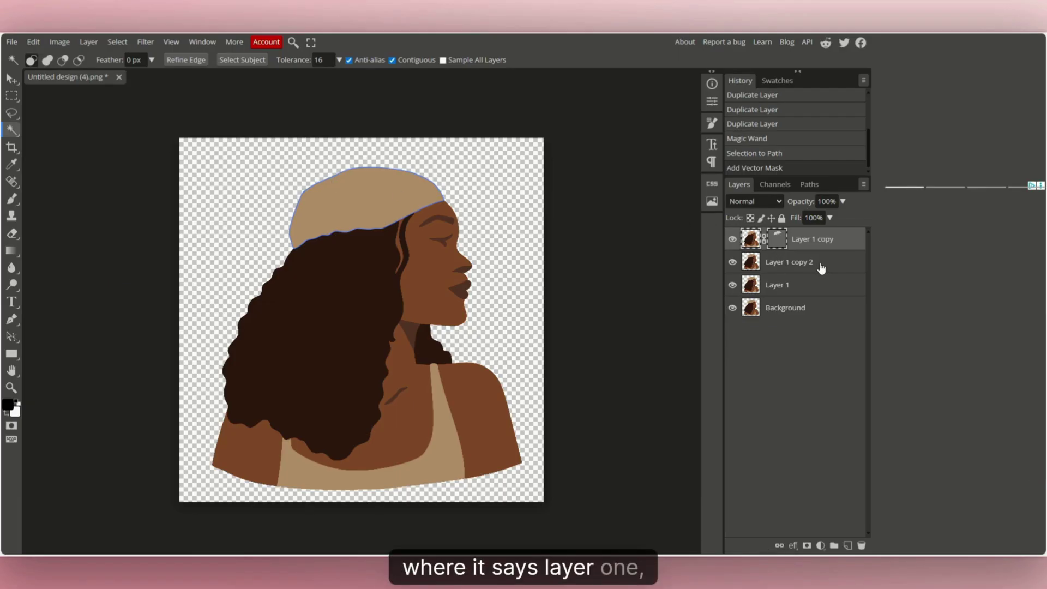
# On the second layer, Layer 1 copy 2, turn the large hair area into a work path and add it as a vector mask.
pyautogui.click(778, 266)
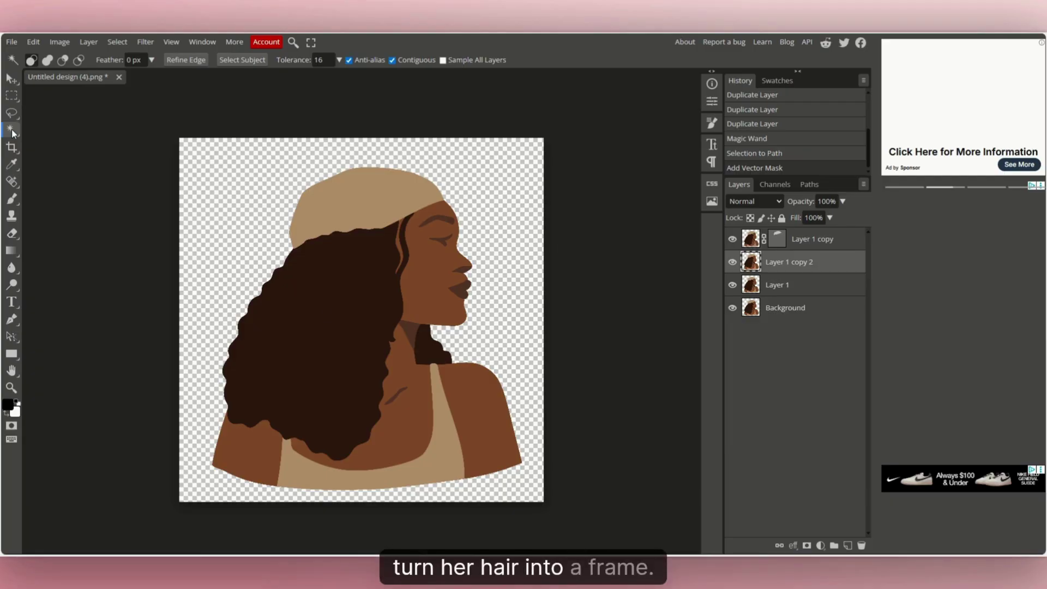
pyautogui.click(331, 326)
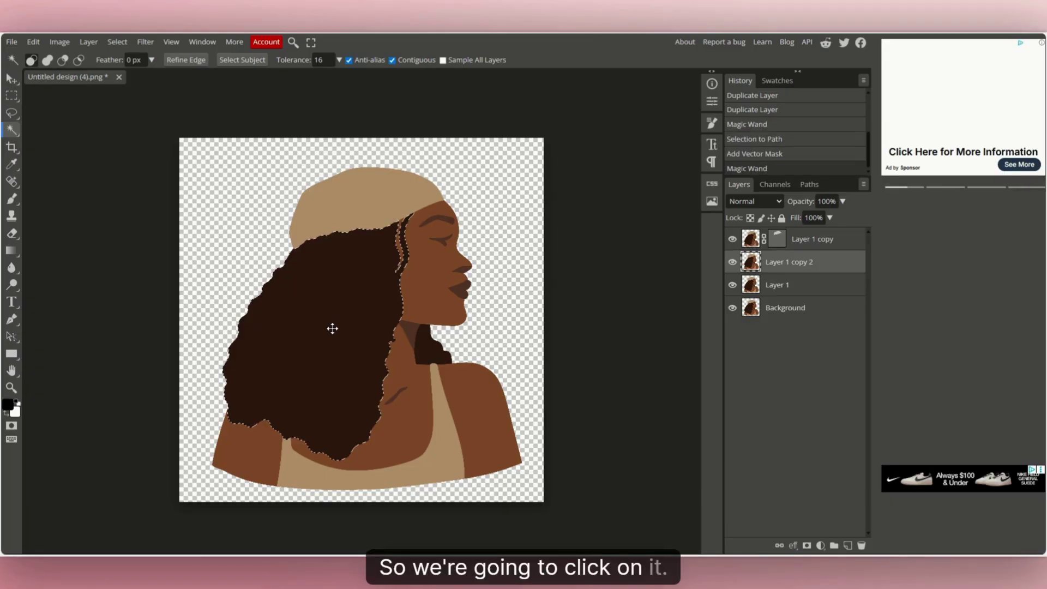
pyautogui.rightClick(333, 328)
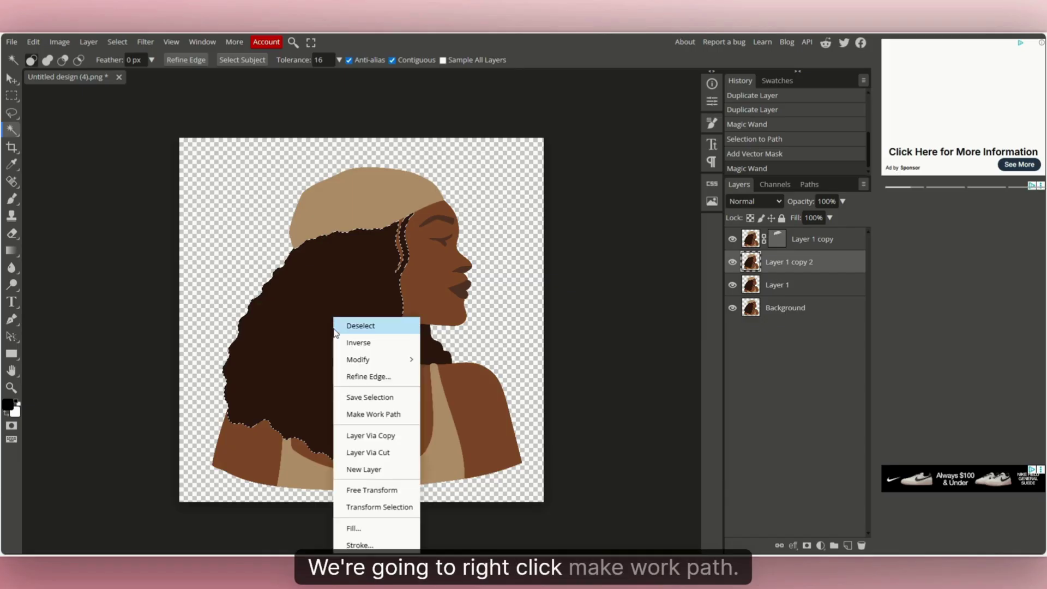
pyautogui.click(384, 416)
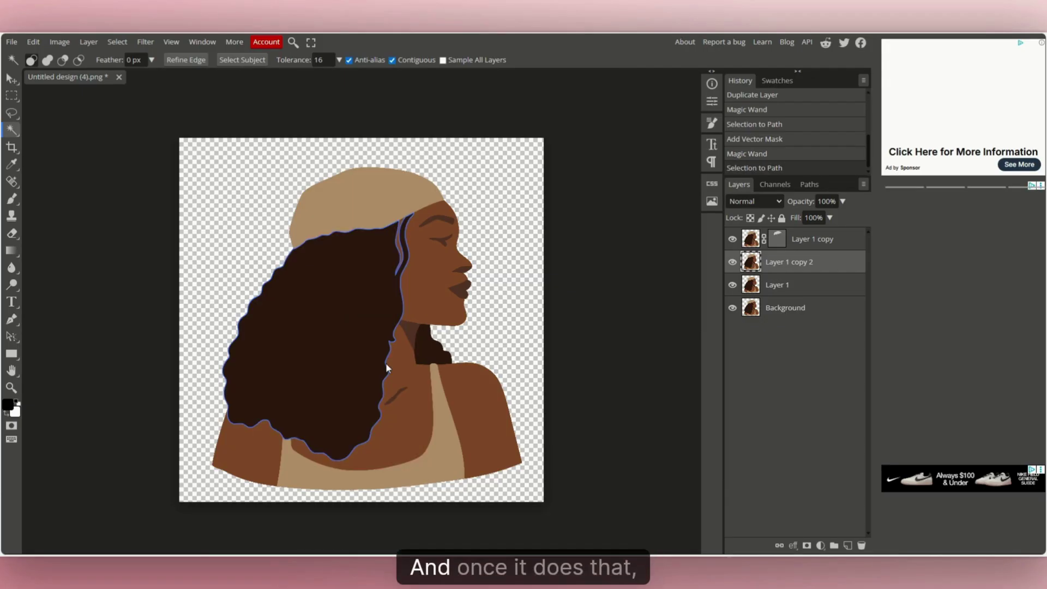
pyautogui.click(88, 43)
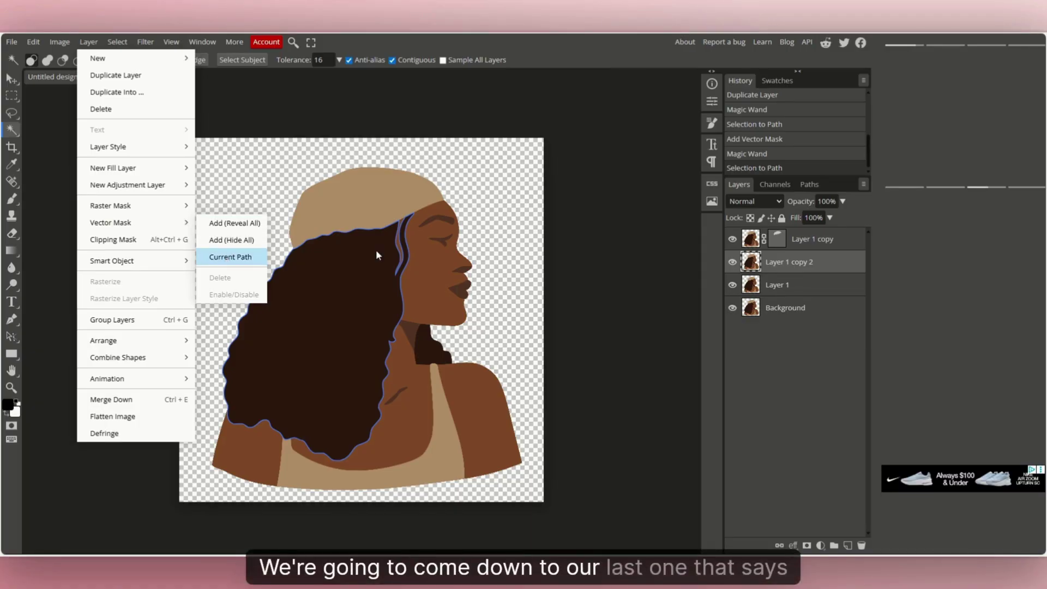
pyautogui.click(230, 256)
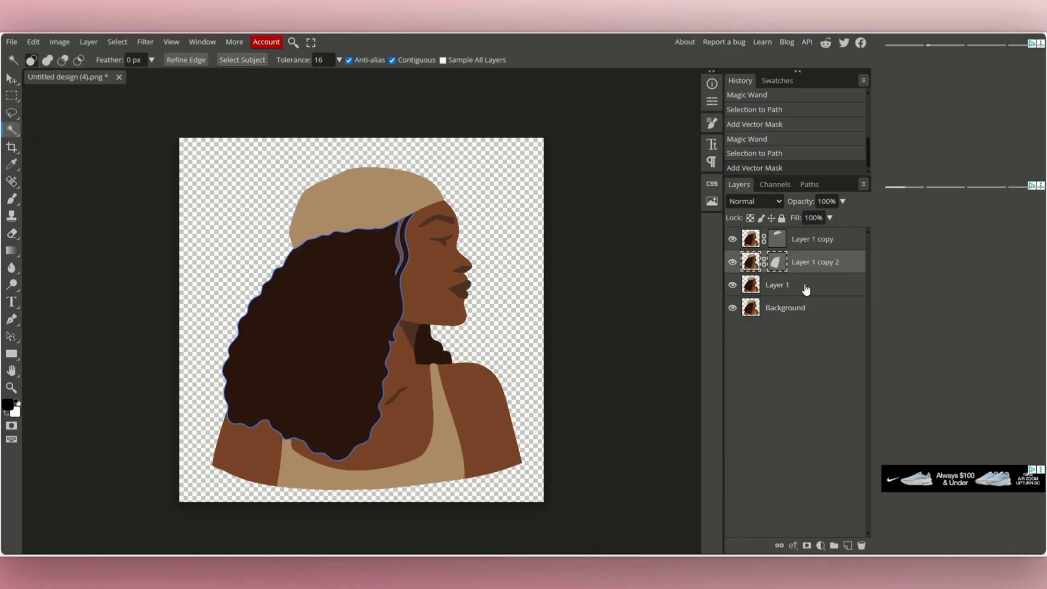
# On Layer 1, select the tan shirt, make a work path from it and mask the layer with that current path.
pyautogui.click(805, 286)
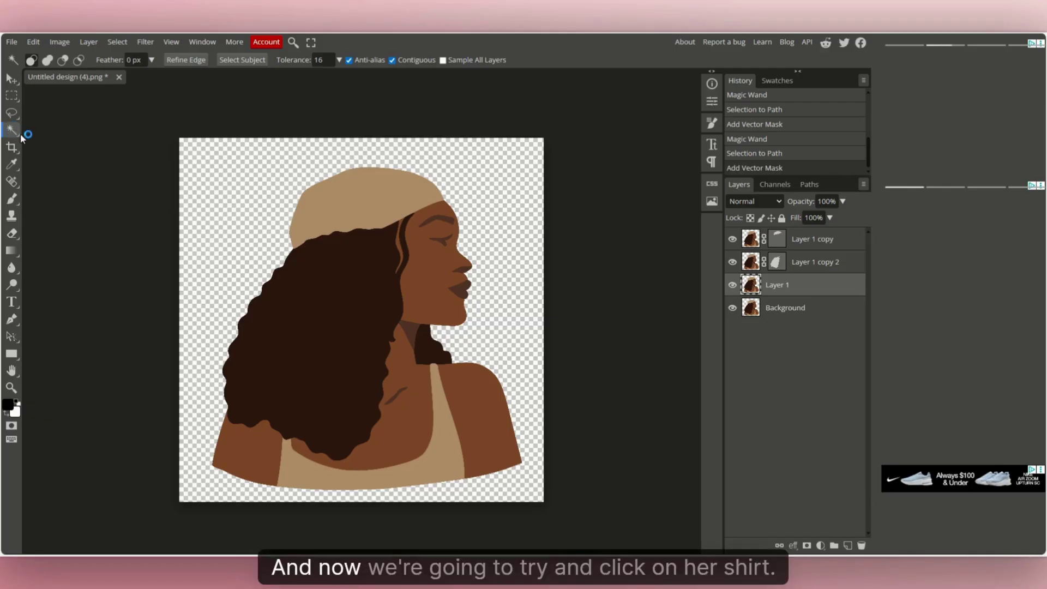
pyautogui.click(442, 466)
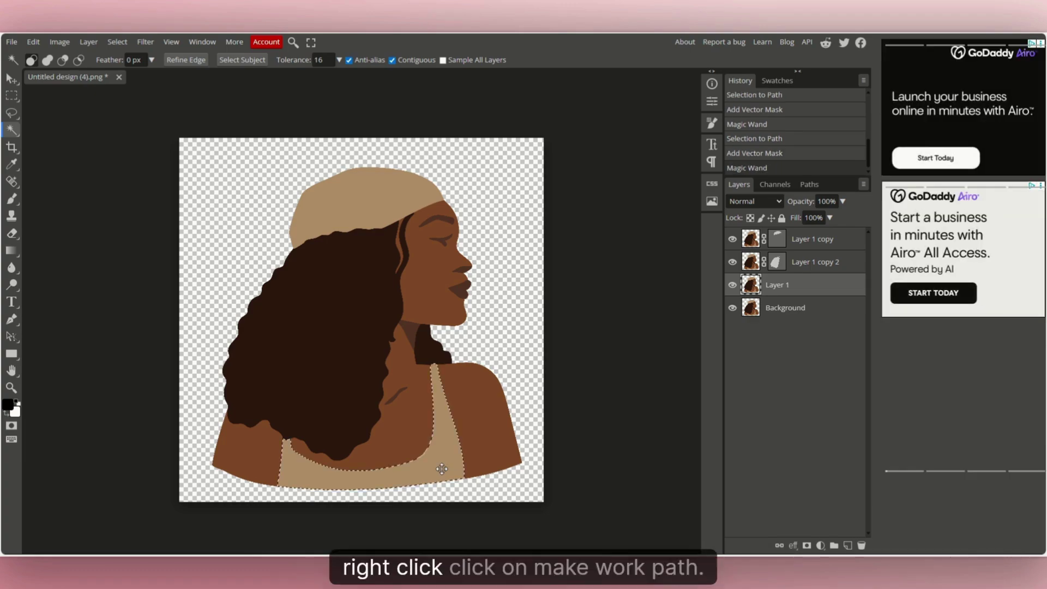
pyautogui.rightClick(442, 469)
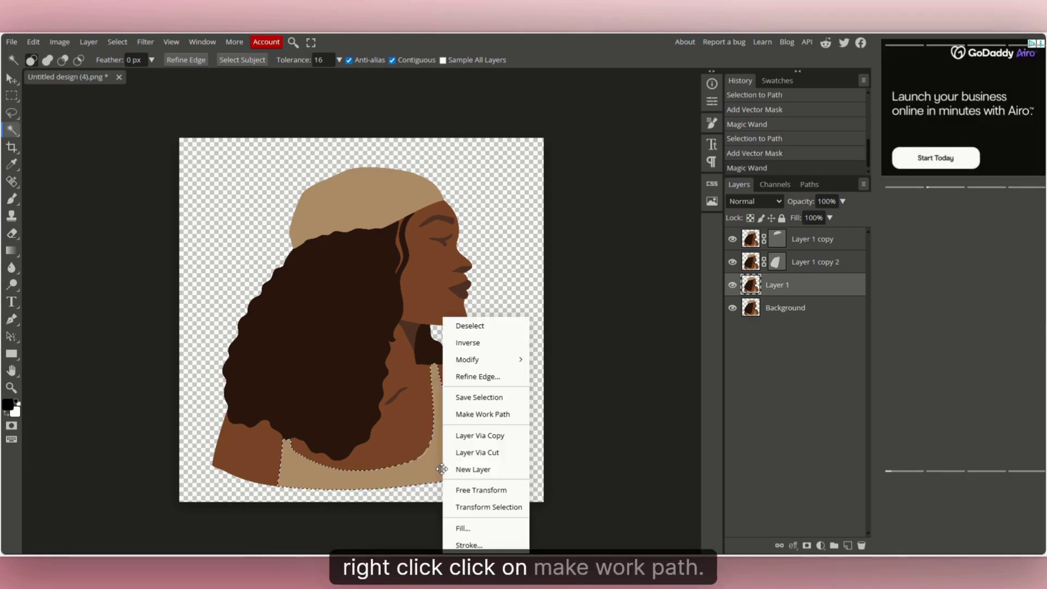
pyautogui.click(488, 415)
pyautogui.click(88, 43)
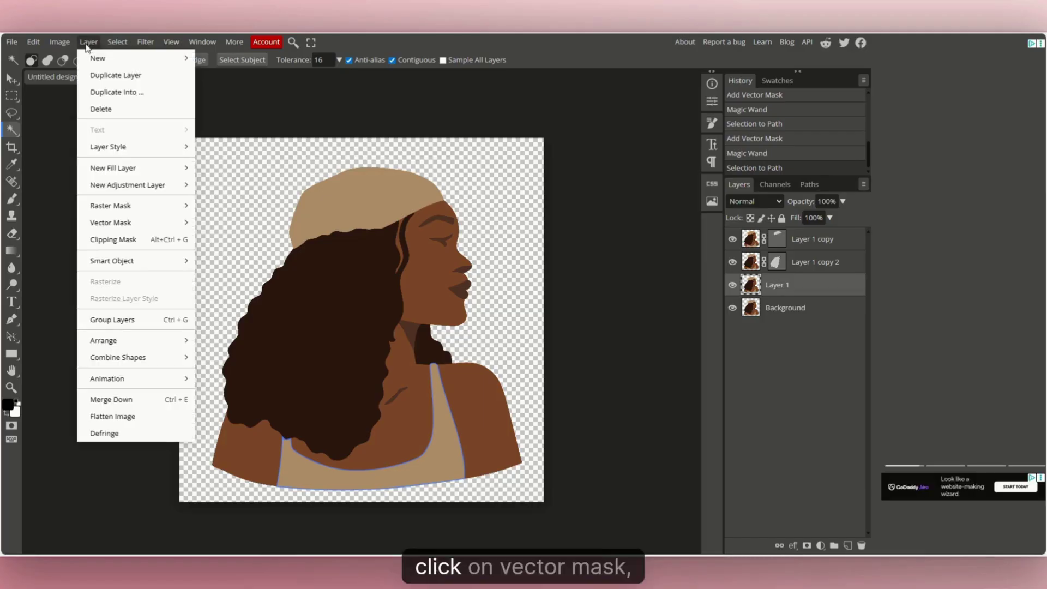
pyautogui.click(121, 227)
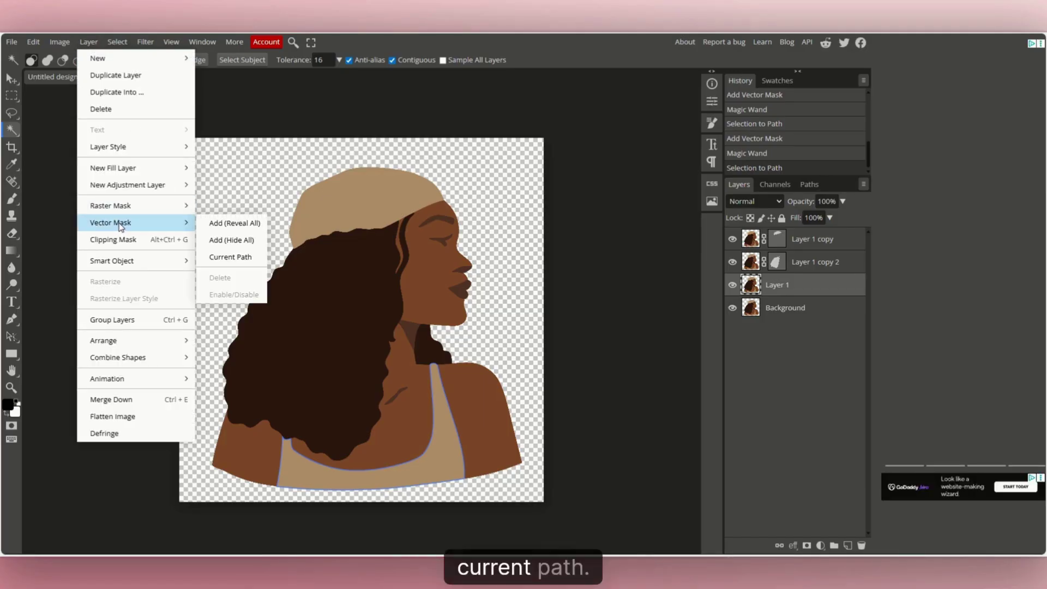
pyautogui.click(243, 258)
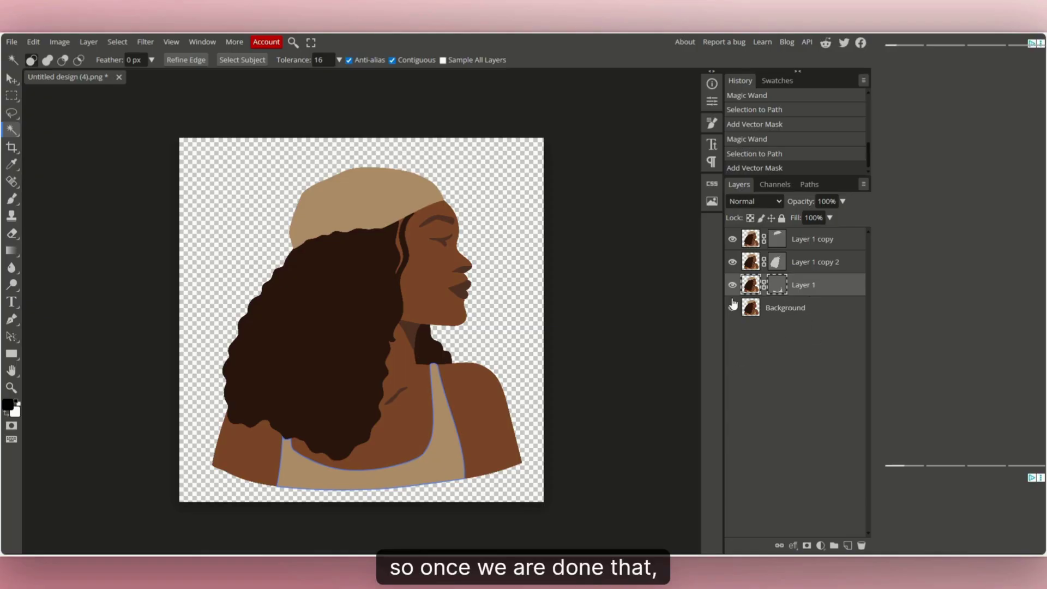
# Export the masked woman graphic as a PDF at 2000 × 2000 px and 100% quality.
pyautogui.click(12, 43)
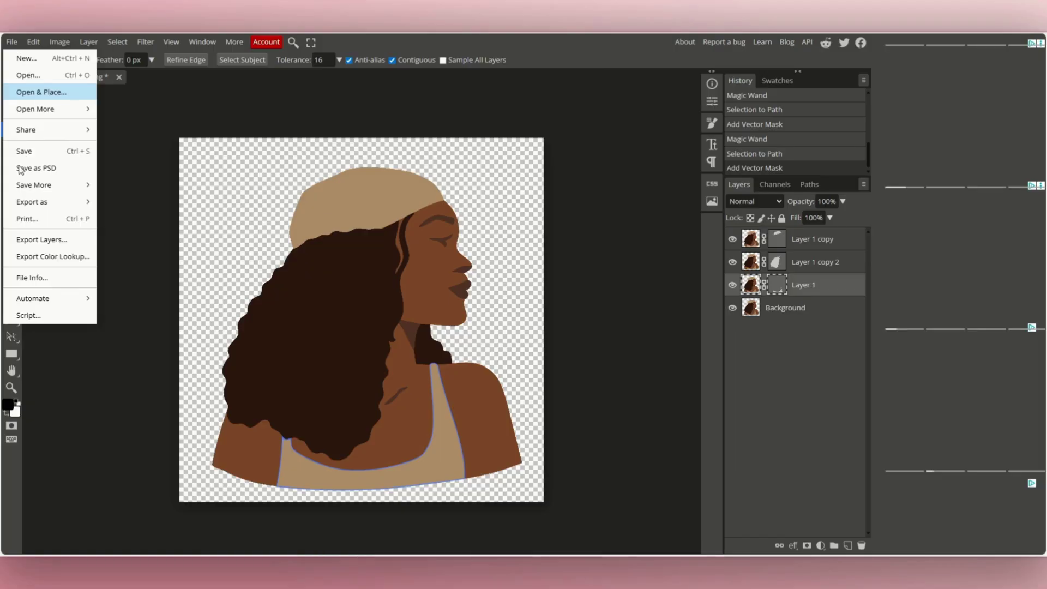
pyautogui.click(31, 202)
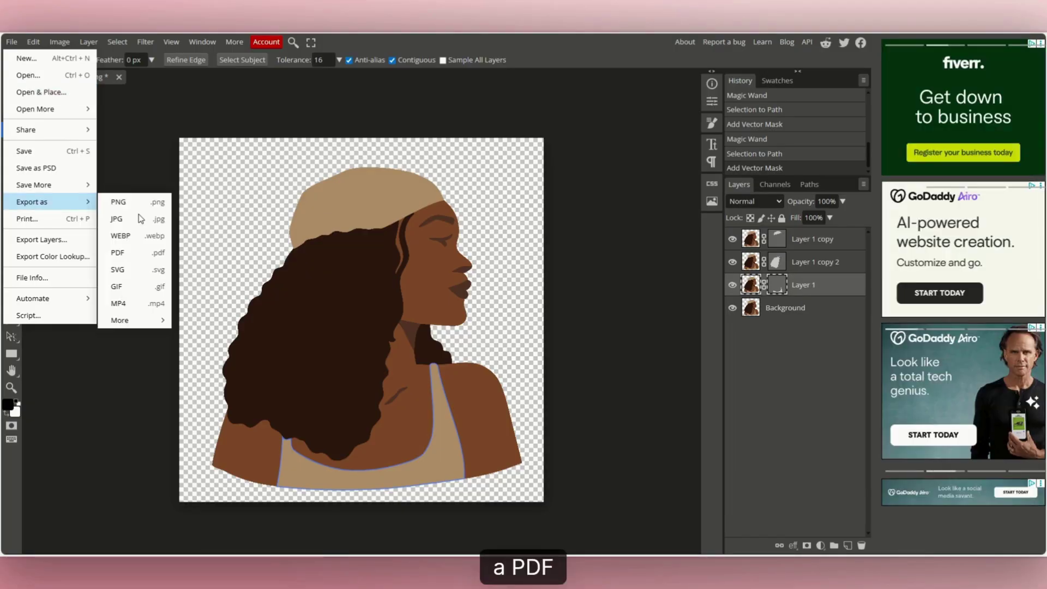
pyautogui.click(119, 256)
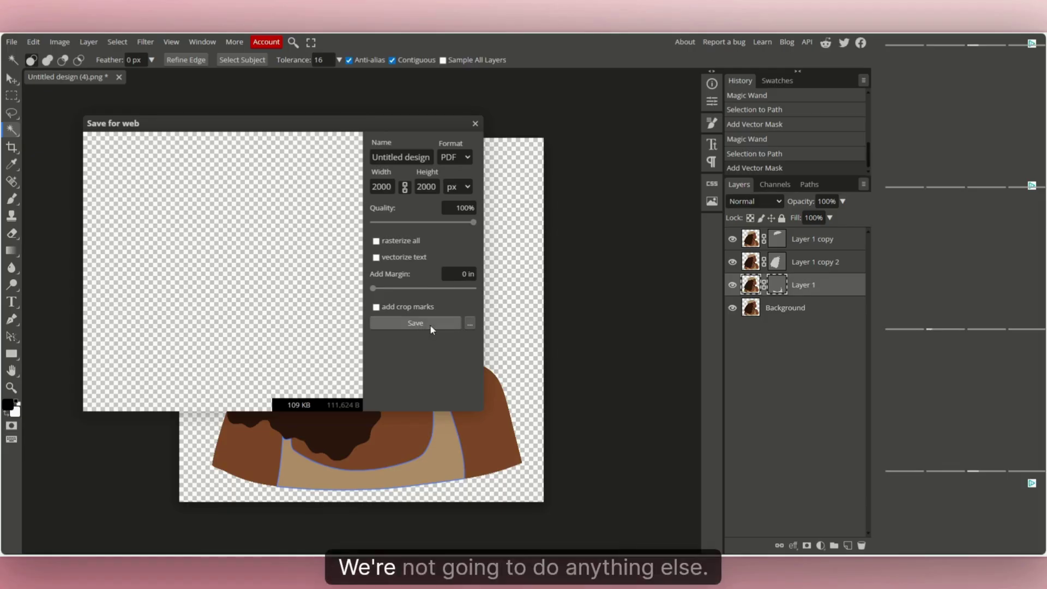
pyautogui.click(429, 323)
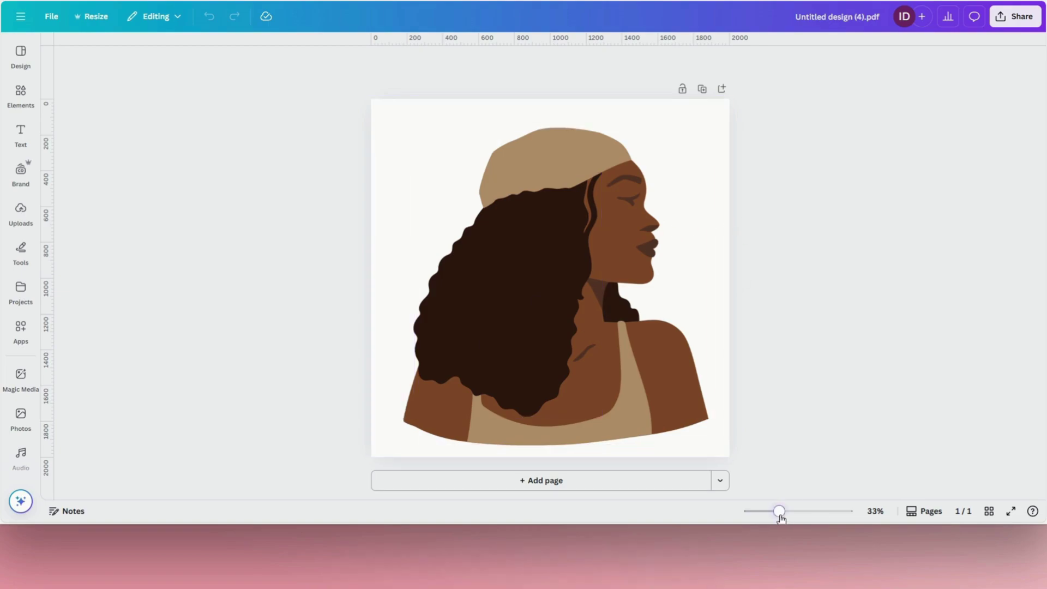
# In the imported PDF design in Canva, delete the image fills of the cap, hair and shirt to leave empty frames.
pyautogui.moveTo(780, 515); pyautogui.dragTo(787, 519)
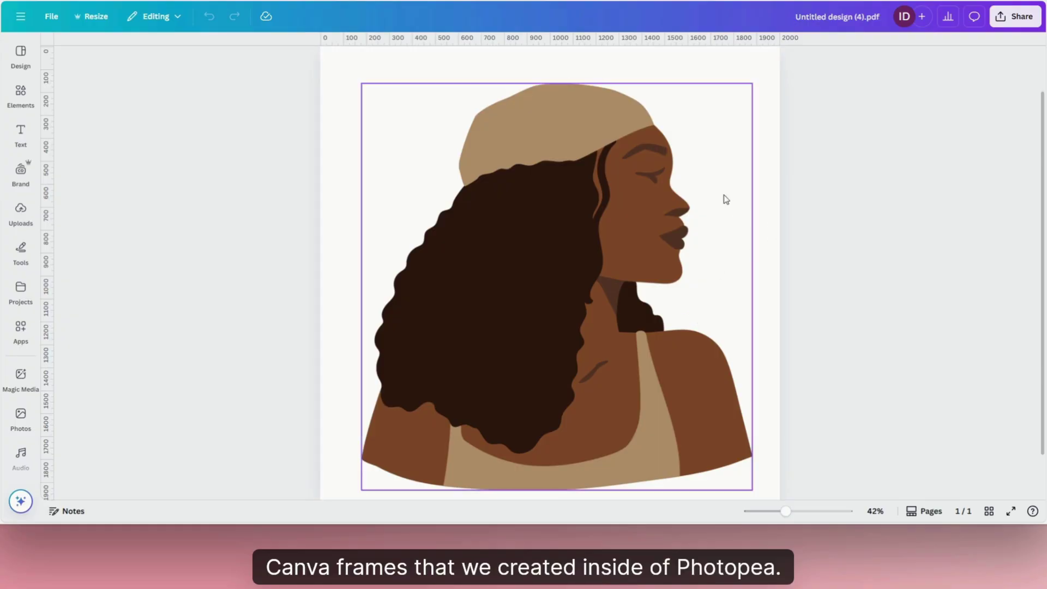
pyautogui.click(558, 115)
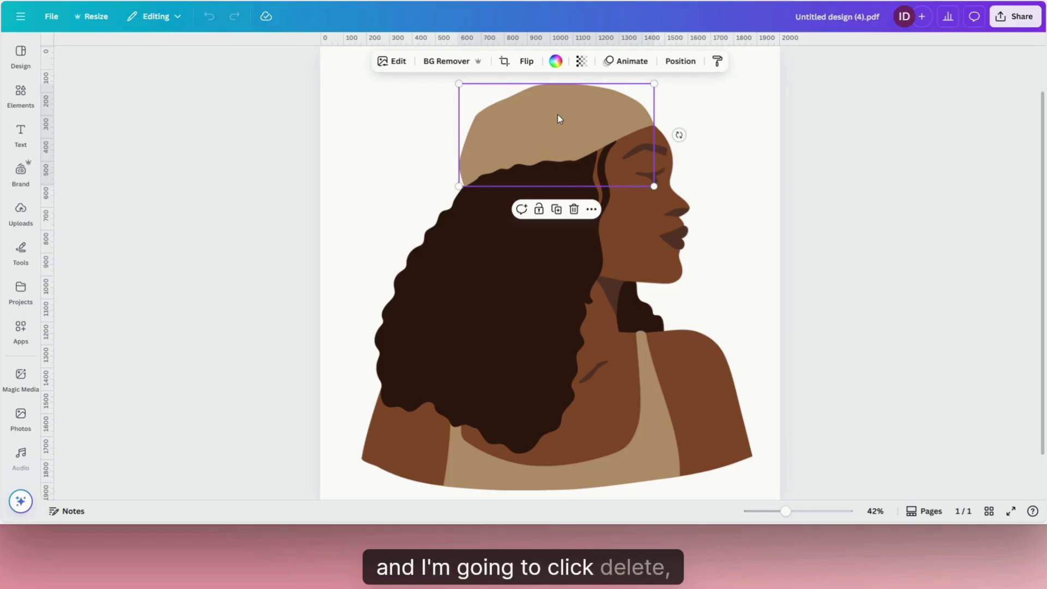
pyautogui.press('Delete')
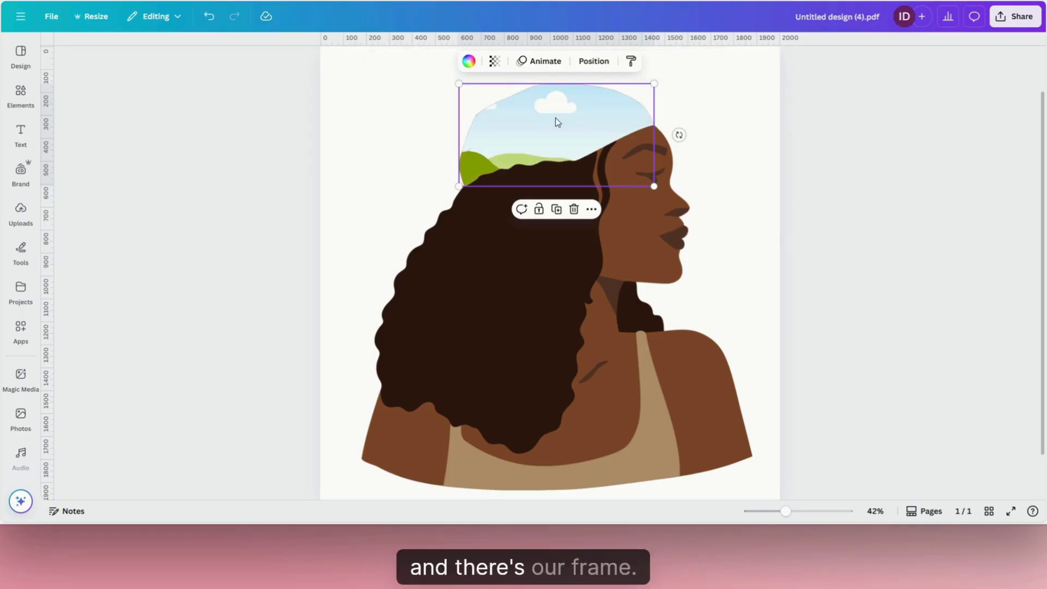
pyautogui.click(517, 307)
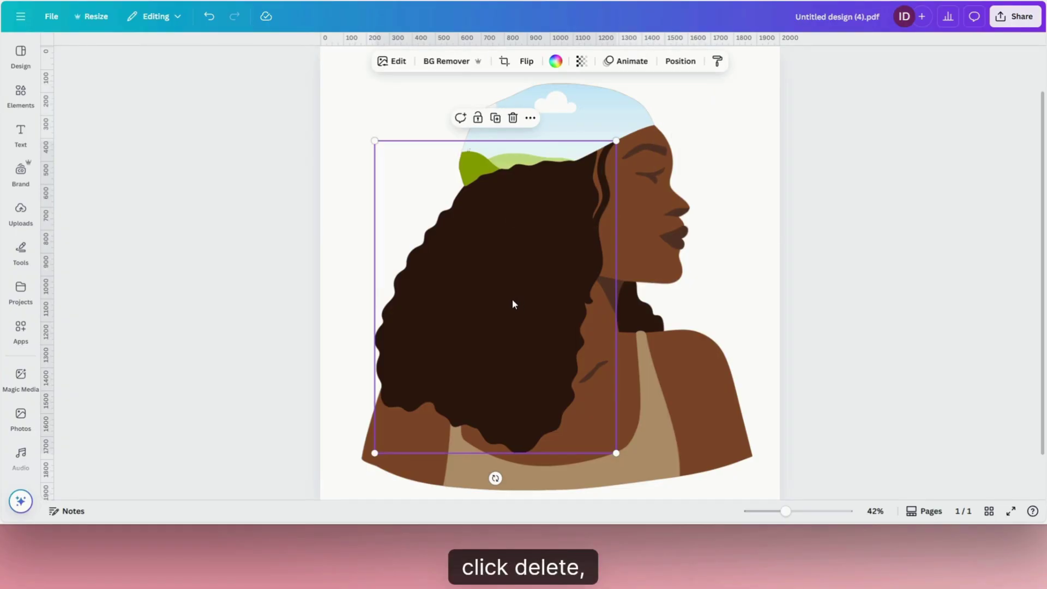
pyautogui.press('Delete')
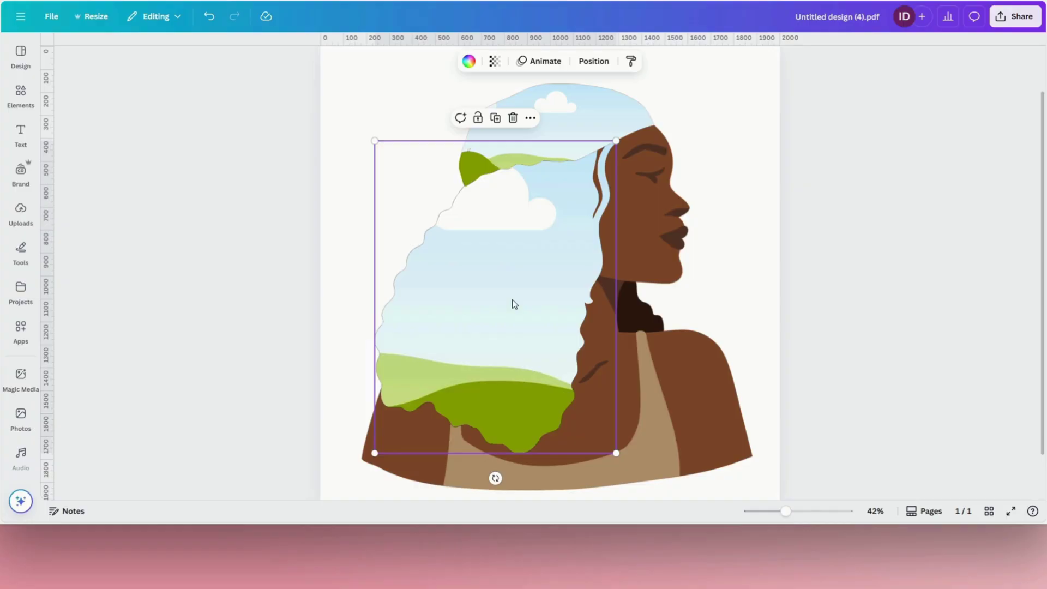
pyautogui.click(656, 459)
pyautogui.press('Delete')
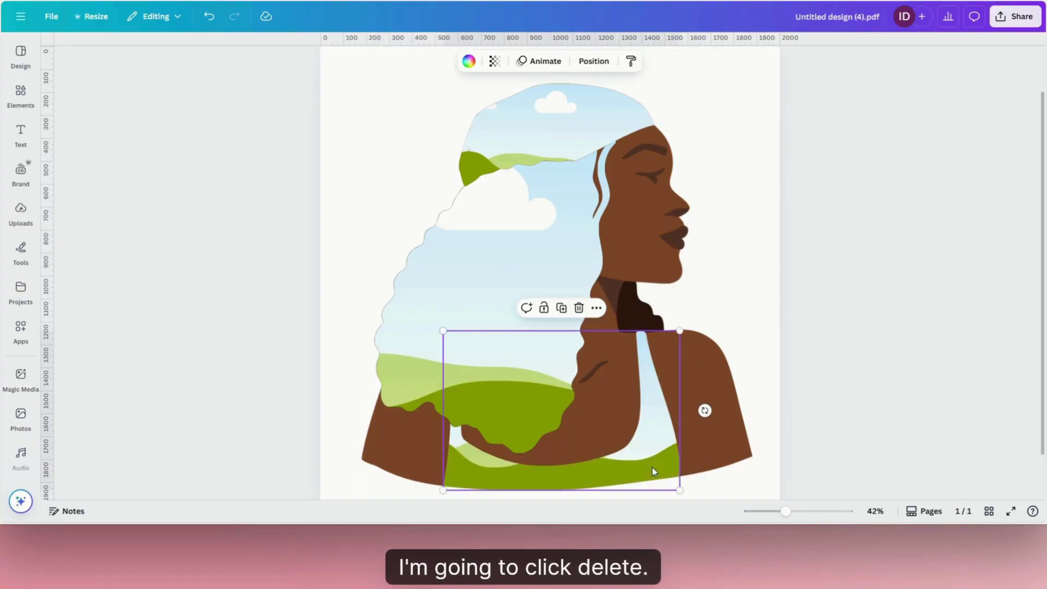
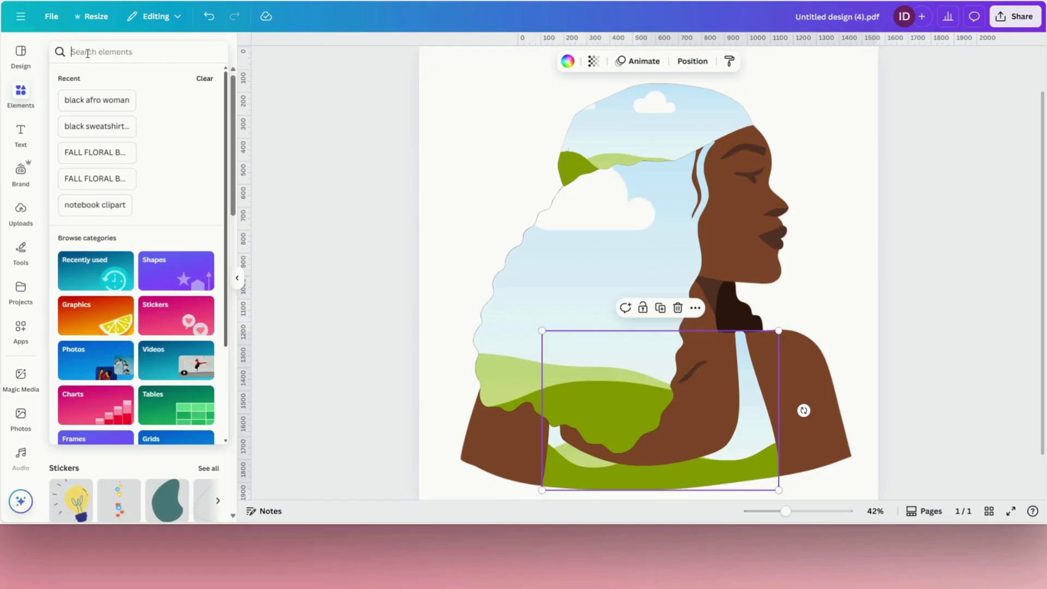
# Search the elements for galaxy background photos and fill the hair, cap and shirt frames with the pink-purple starry photo.
pyautogui.write('gala')
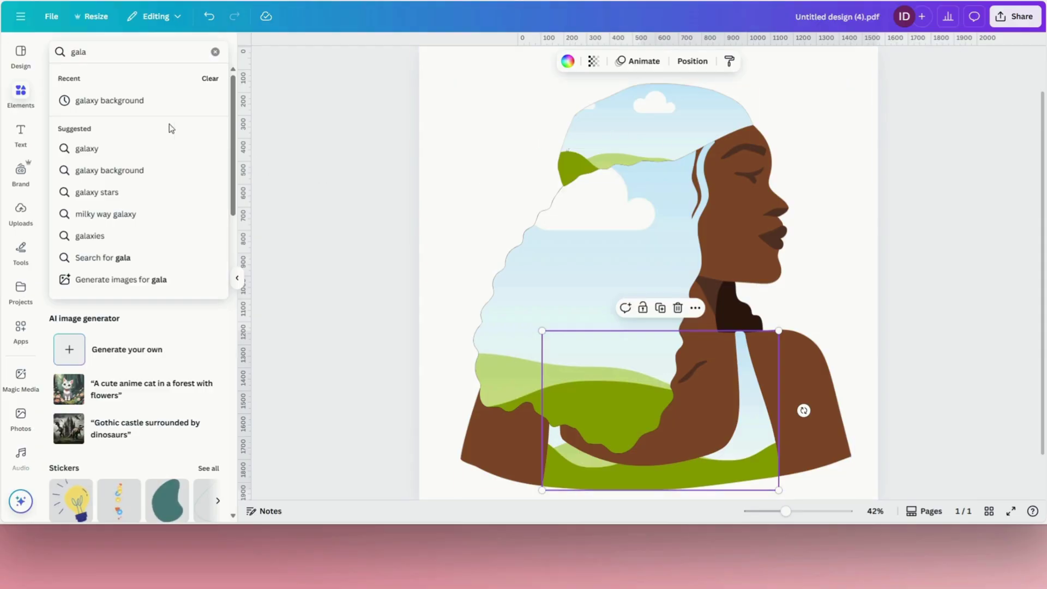
pyautogui.click(115, 104)
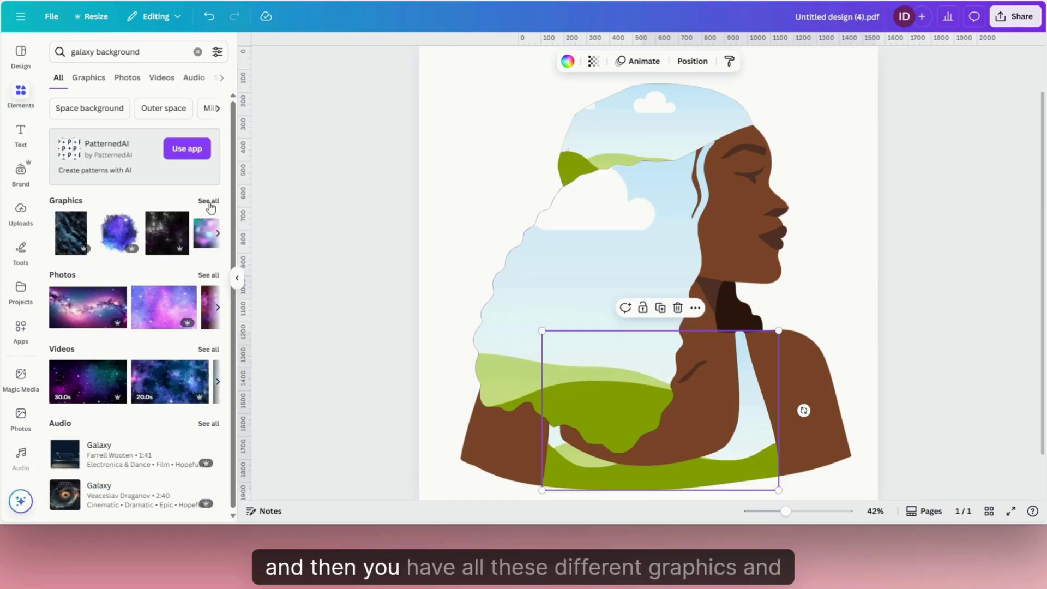
pyautogui.click(209, 280)
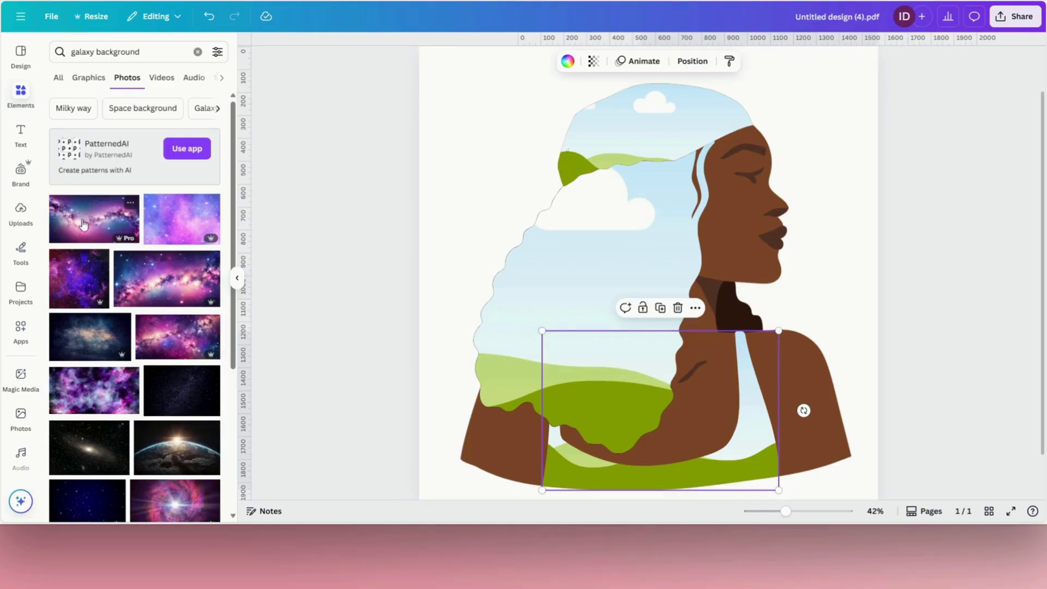
pyautogui.moveTo(174, 222); pyautogui.dragTo(566, 257)
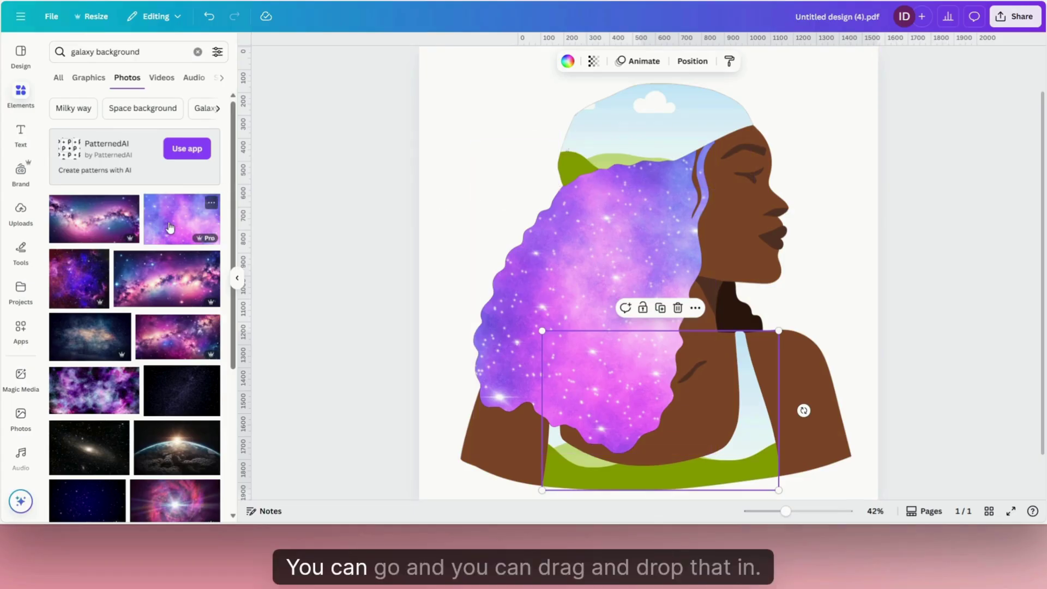
pyautogui.moveTo(288, 182); pyautogui.dragTo(600, 137)
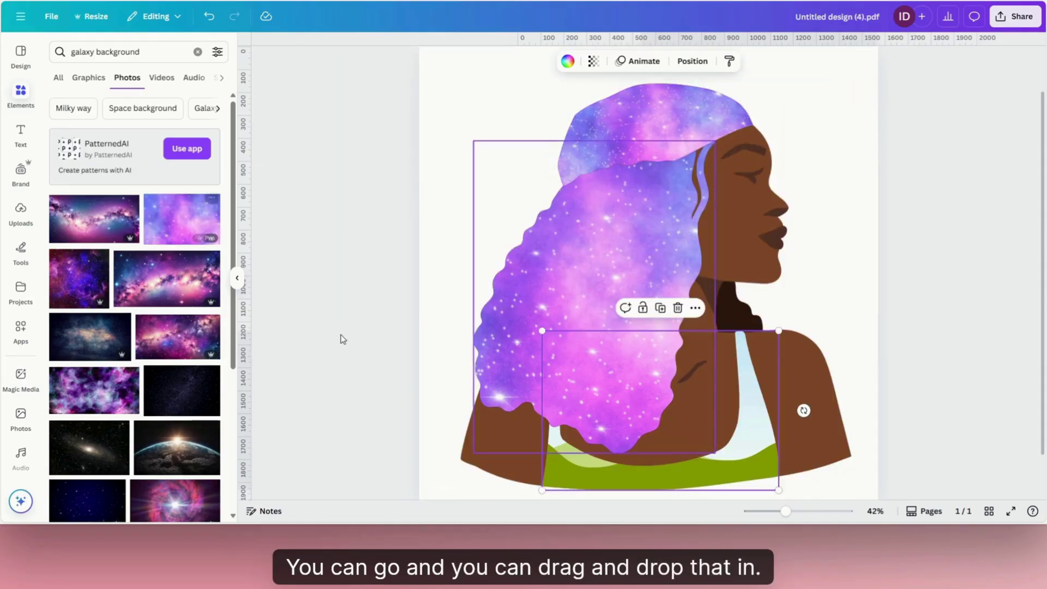
pyautogui.moveTo(163, 244); pyautogui.dragTo(693, 462)
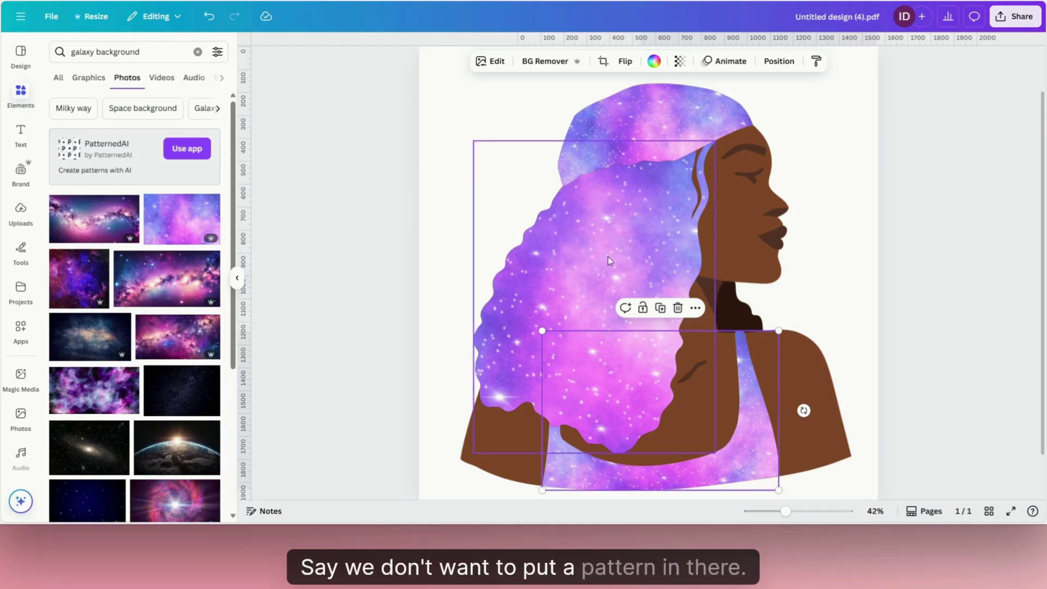
# Try several purple and brown photo colors on the hair frame, finish with the black brand color, and deselect it.
pyautogui.click(636, 256)
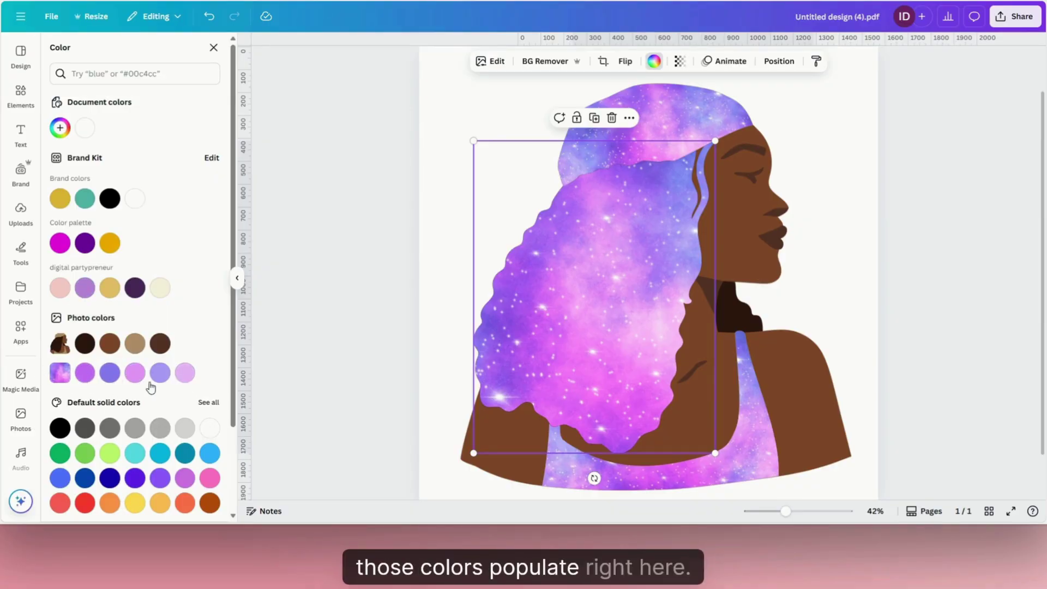
pyautogui.click(84, 374)
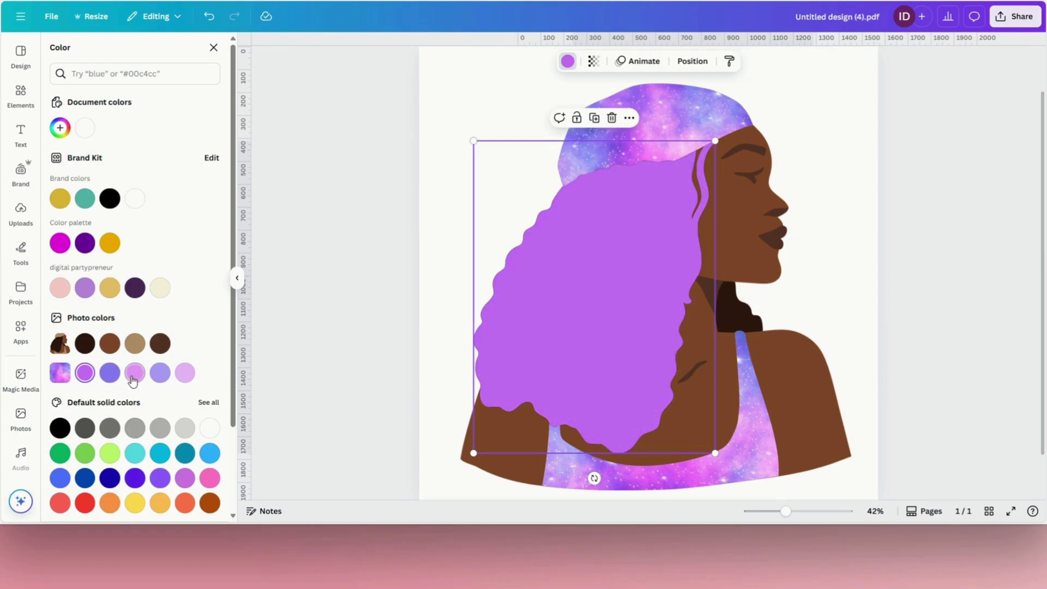
pyautogui.click(109, 373)
pyautogui.click(136, 374)
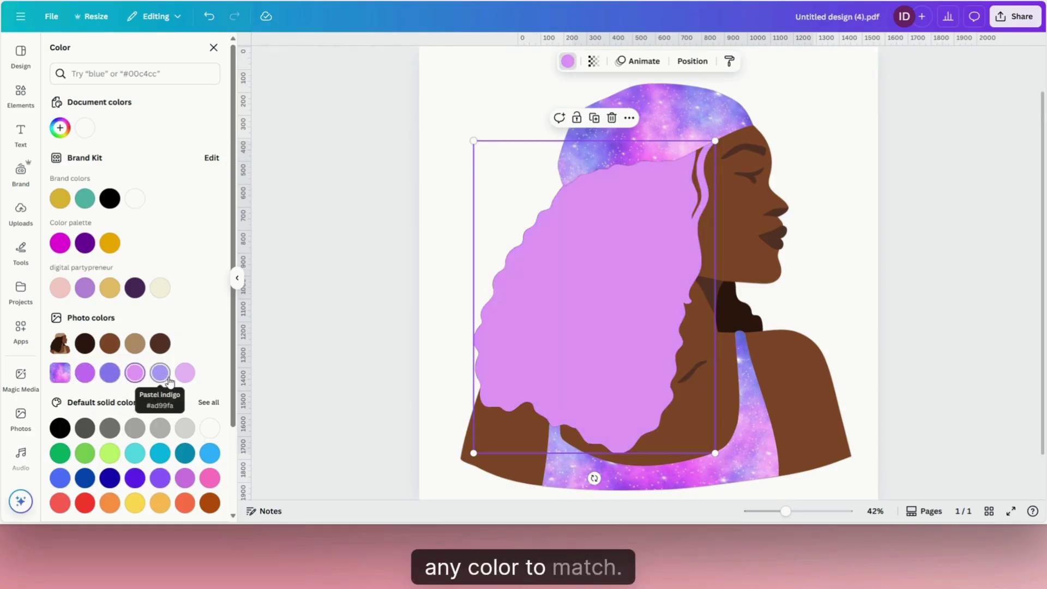
pyautogui.click(184, 373)
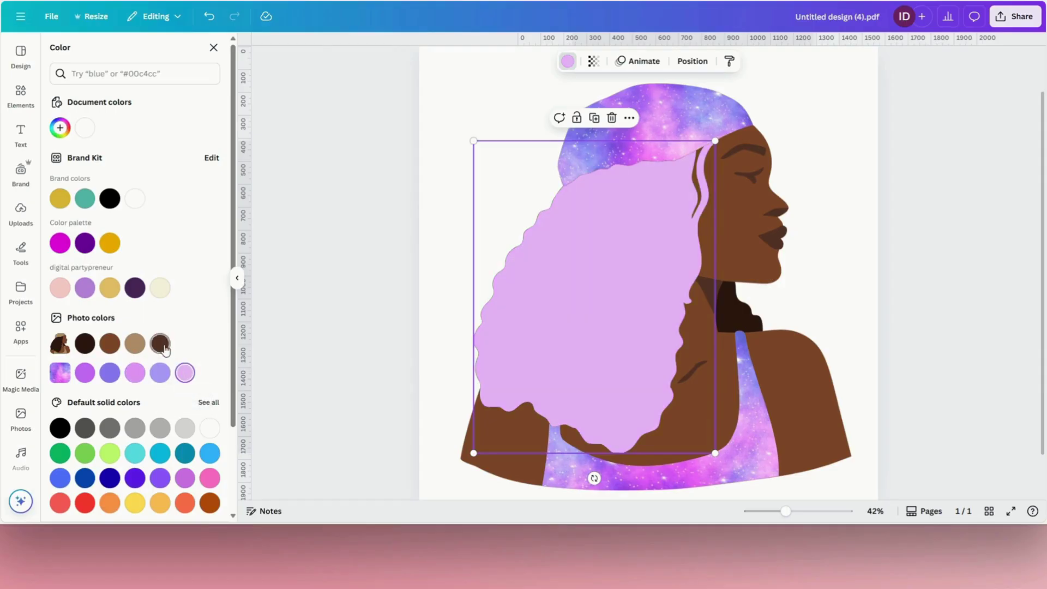
pyautogui.click(160, 344)
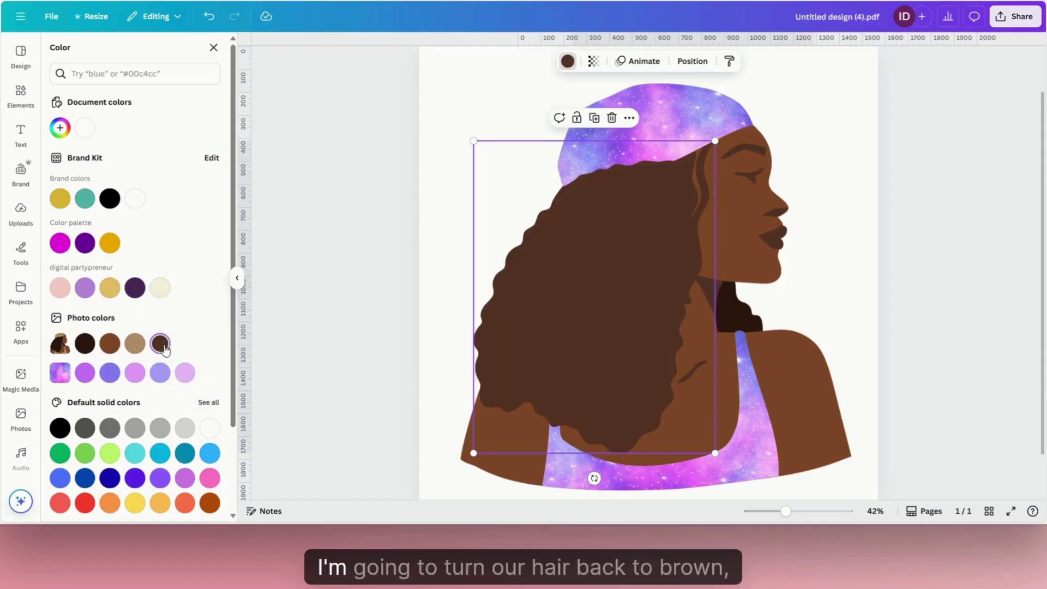
pyautogui.click(85, 345)
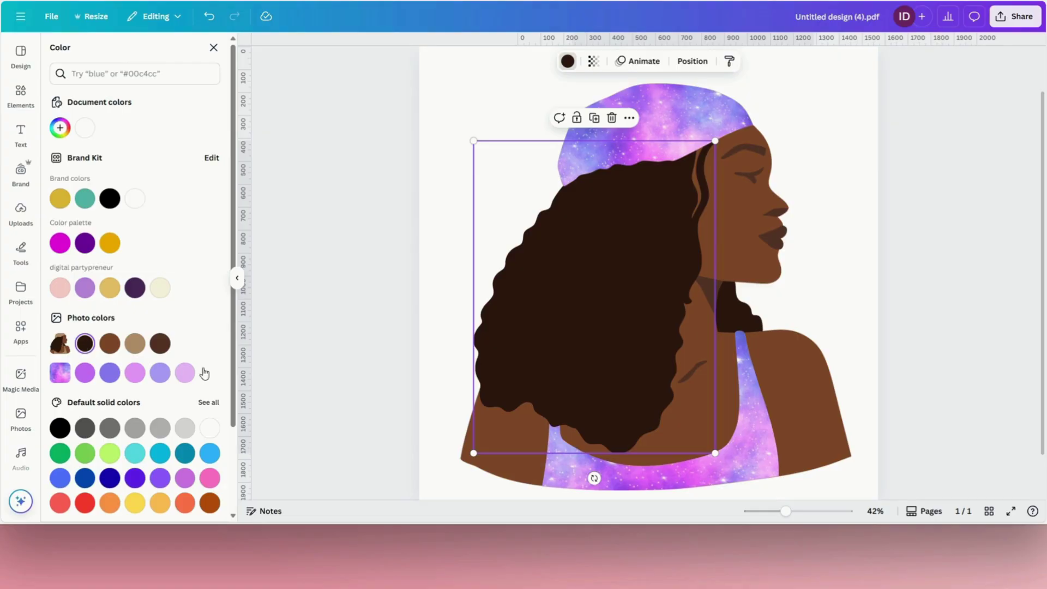
pyautogui.click(127, 349)
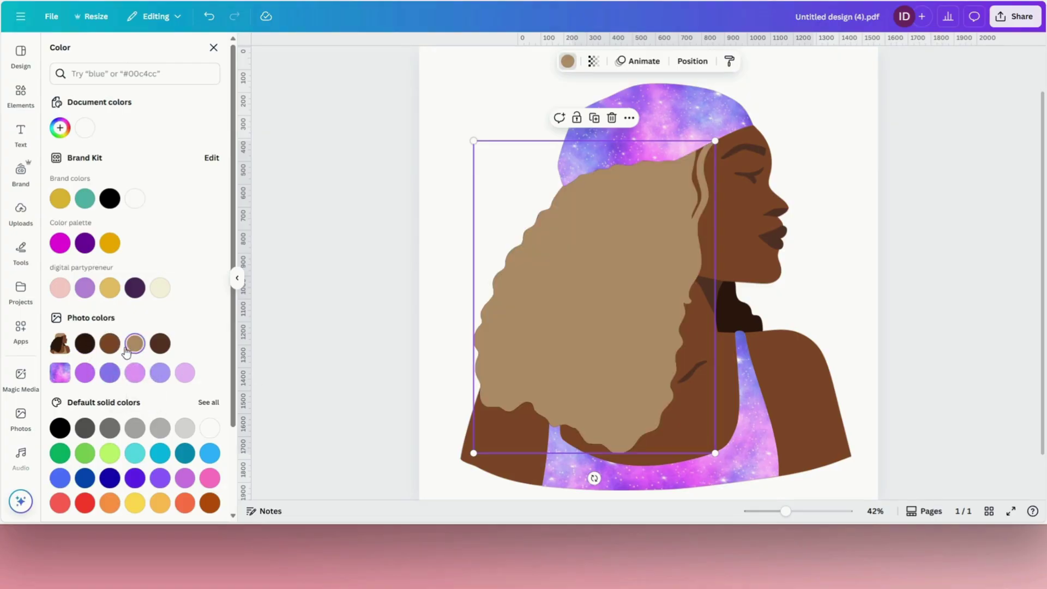
pyautogui.click(138, 380)
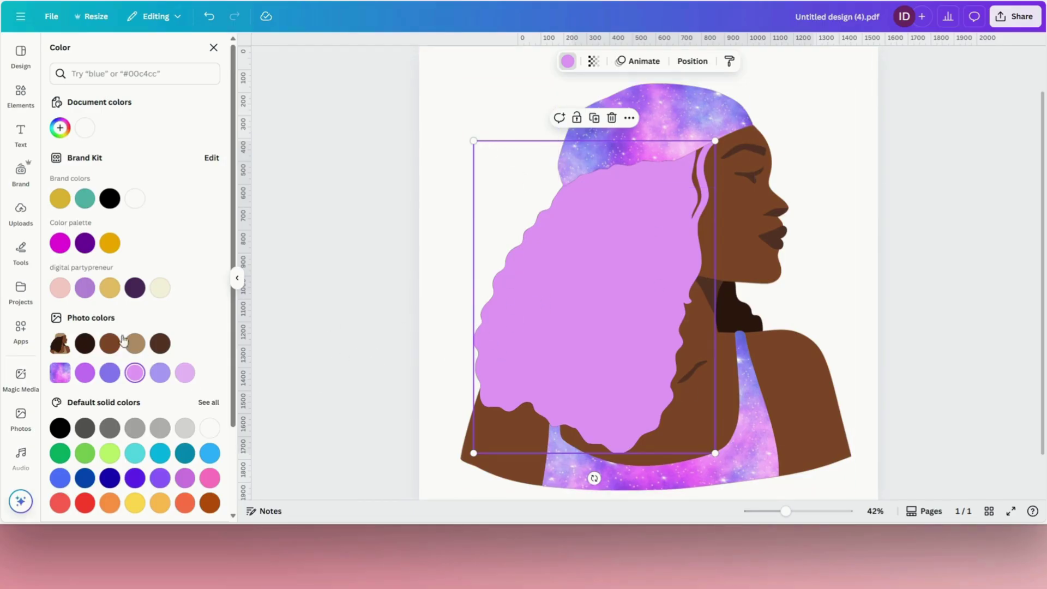
pyautogui.click(109, 198)
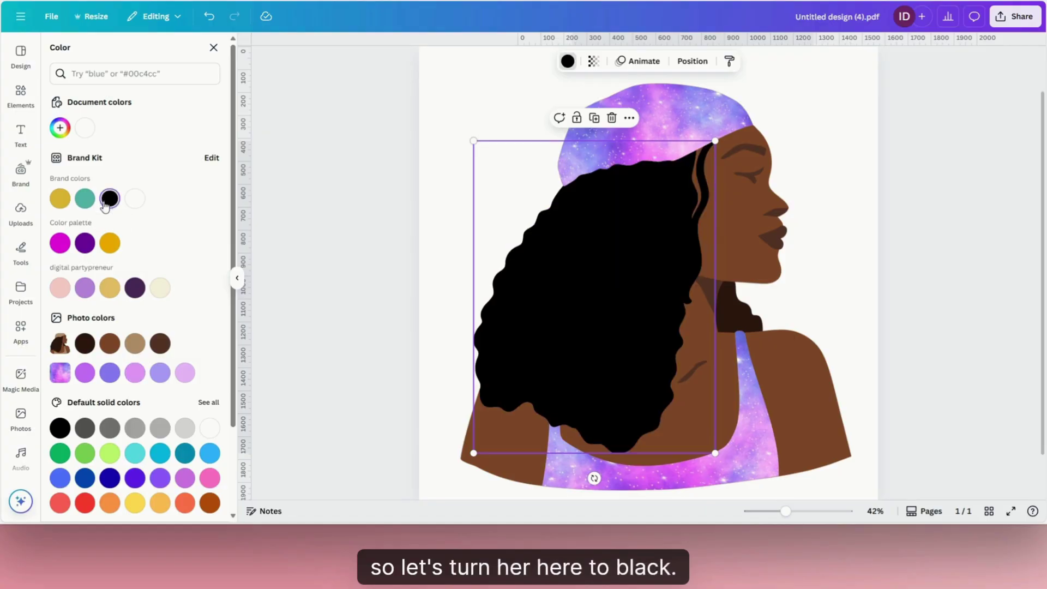
pyautogui.click(944, 377)
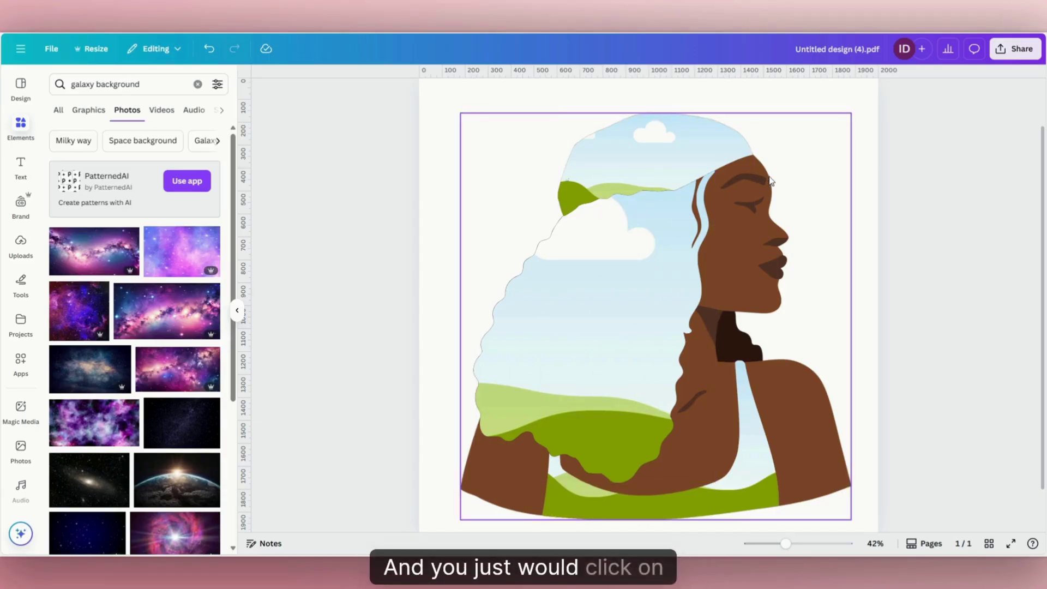
# Create a public template link for the design with the empty frames, and close the sharing options.
pyautogui.click(1022, 53)
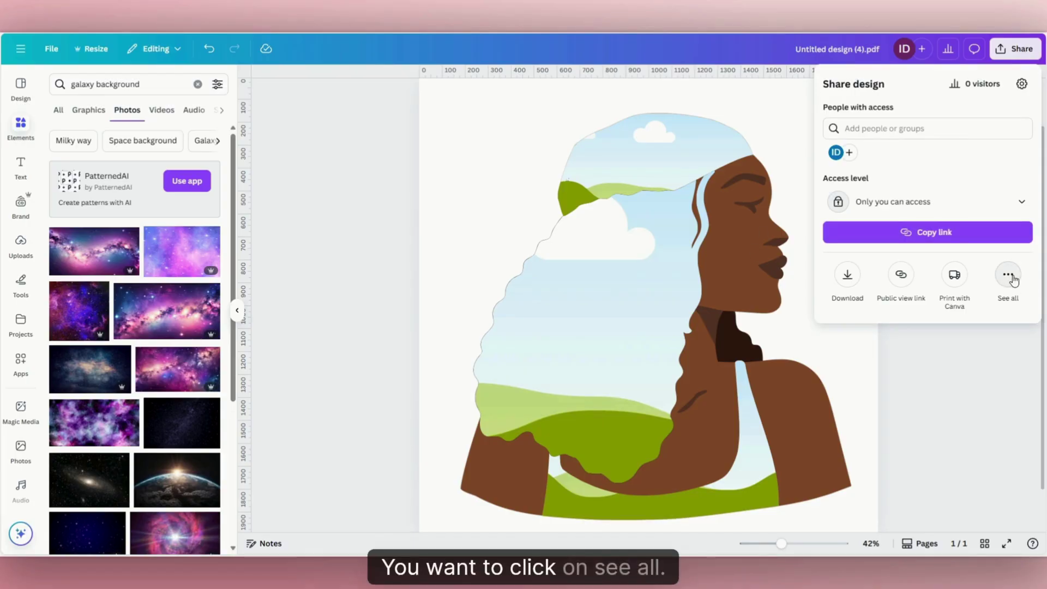
pyautogui.click(1009, 275)
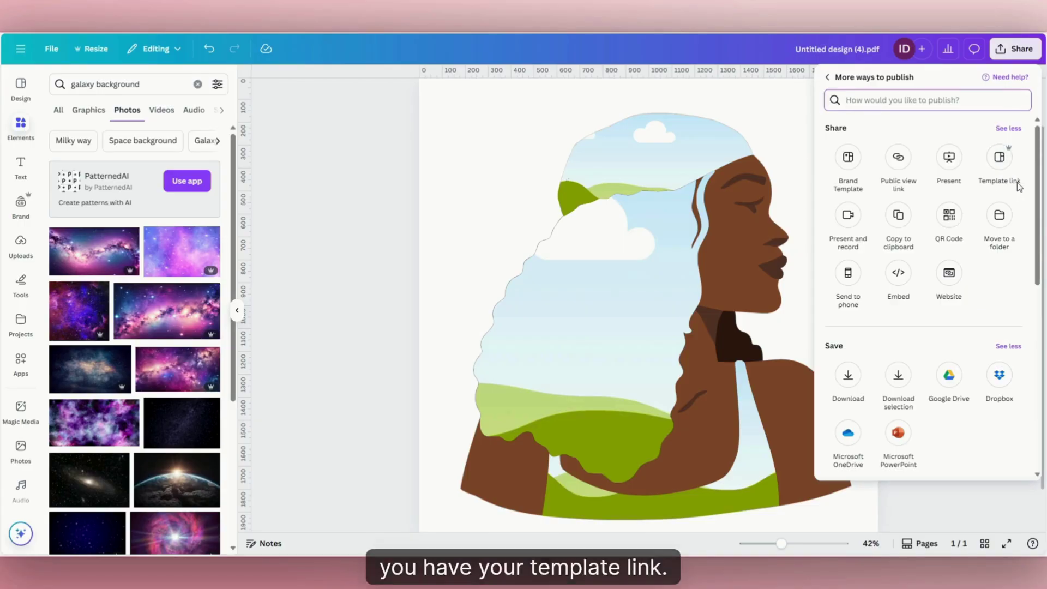
pyautogui.click(997, 159)
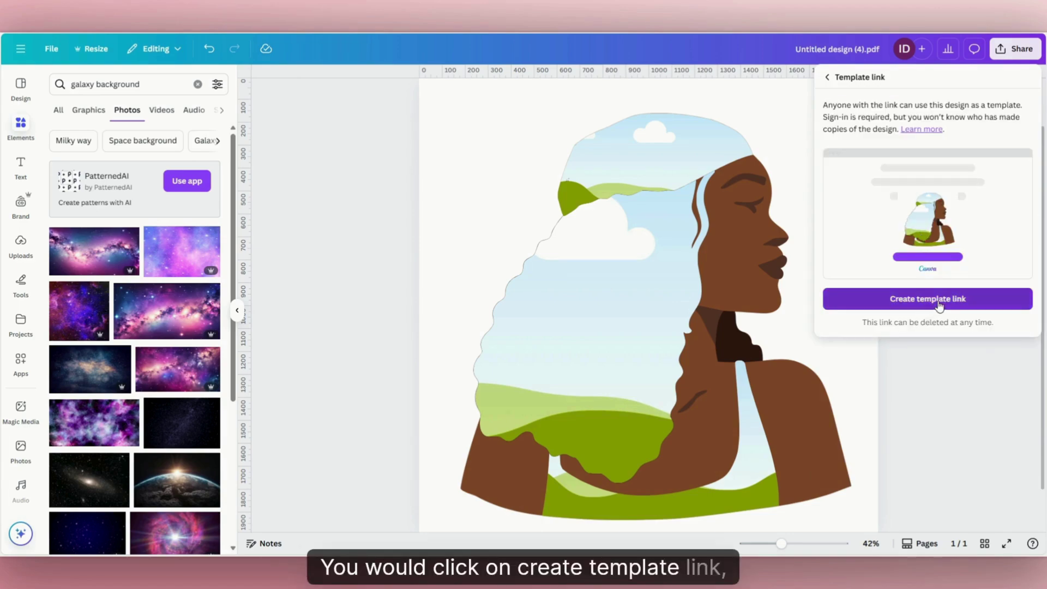
pyautogui.click(934, 306)
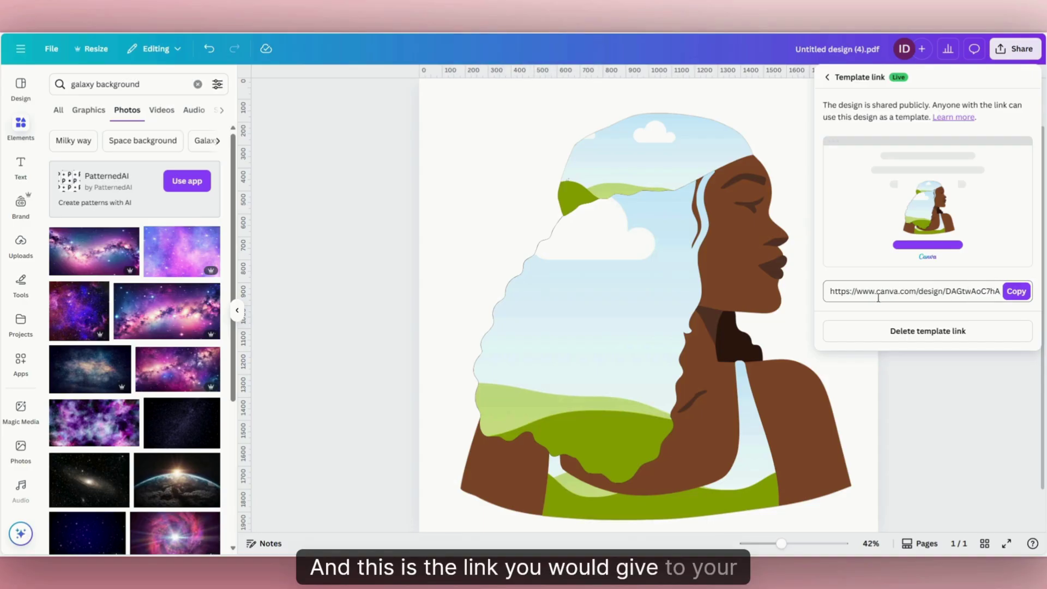
pyautogui.click(776, 110)
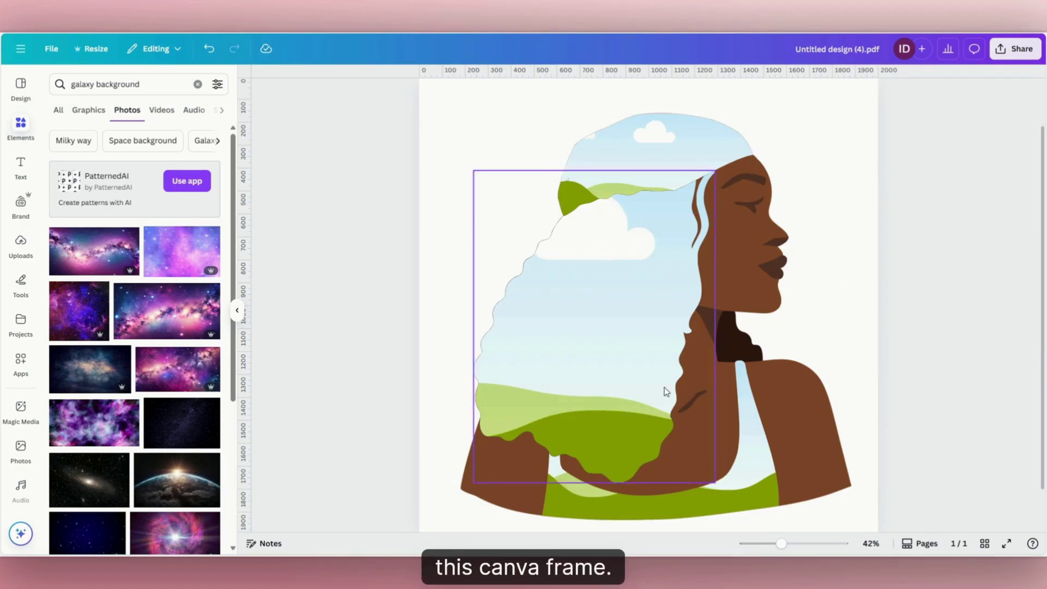